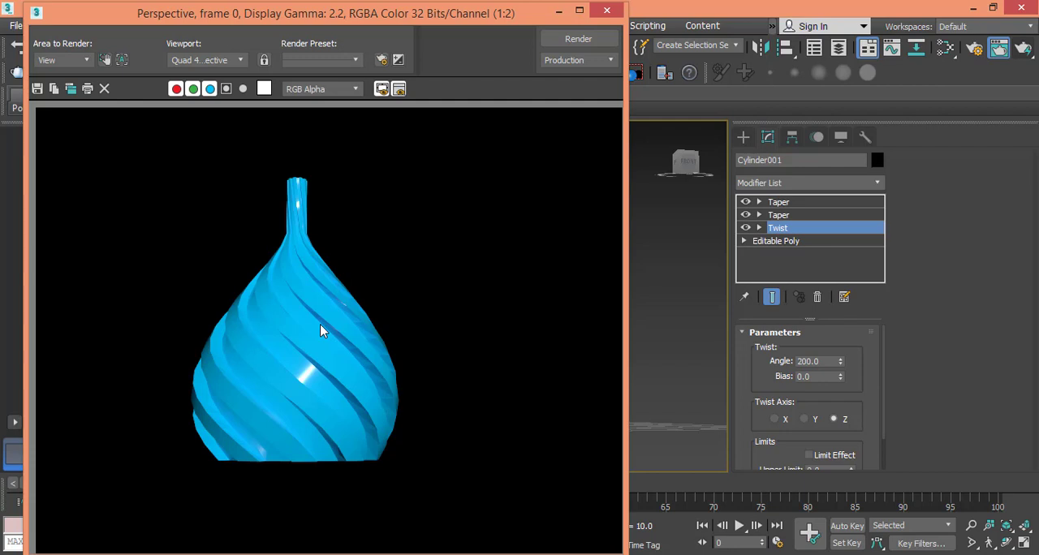
# - Close the rendered image and start a completely new scene without saving the current one
pyautogui.click(607, 10)
pyautogui.click(662, 128)
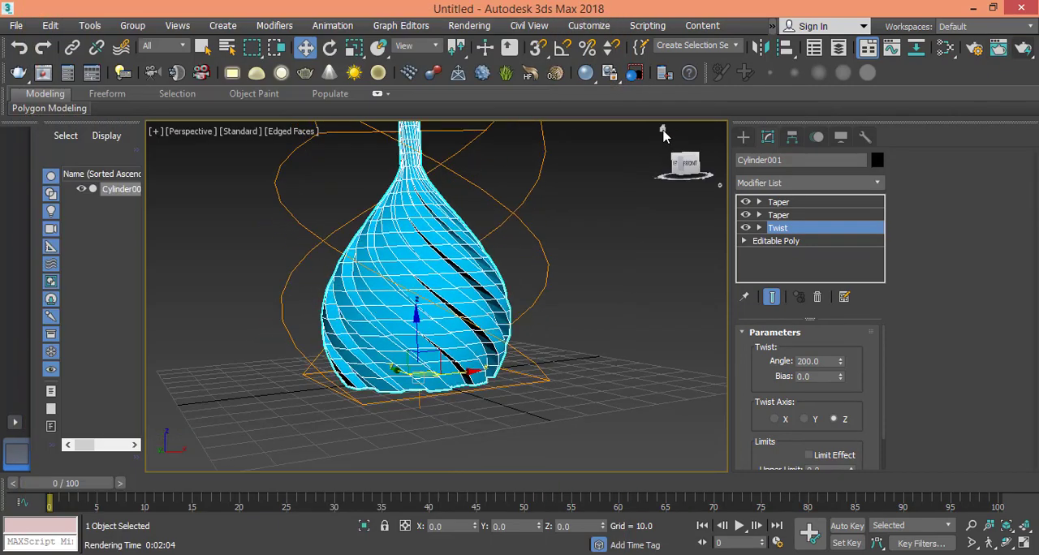
pyautogui.click(15, 26)
pyautogui.moveTo(28, 56)
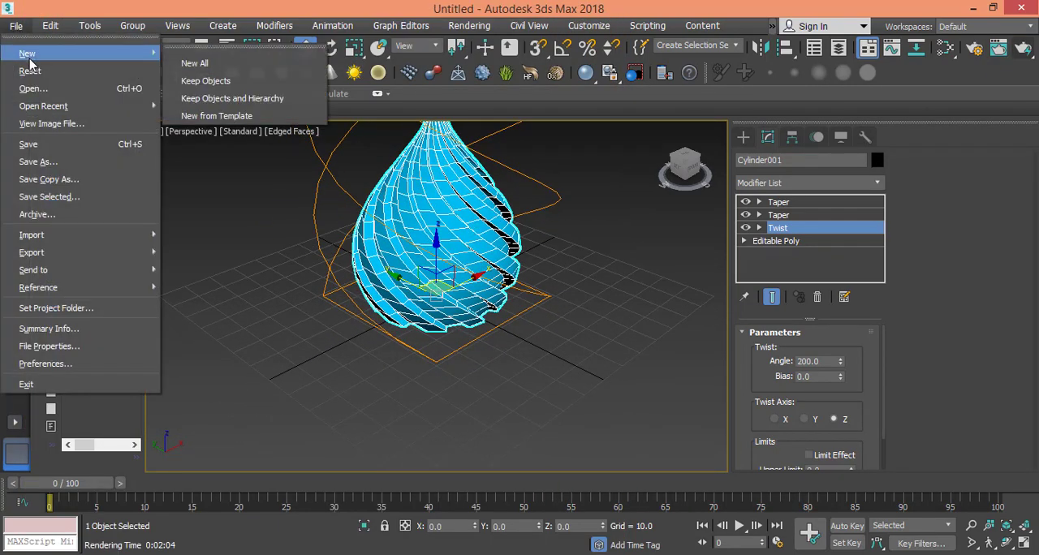
pyautogui.click(204, 64)
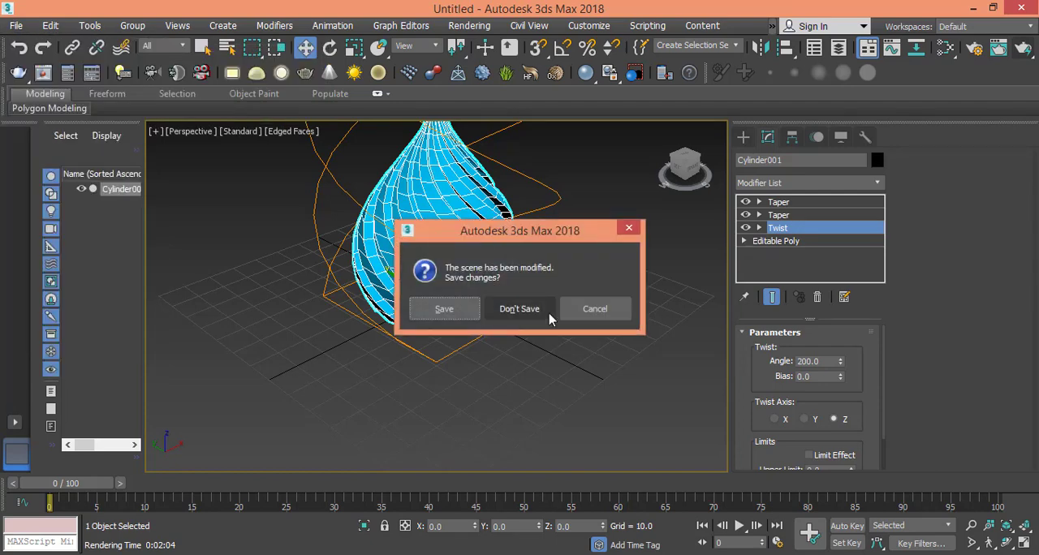
pyautogui.click(520, 309)
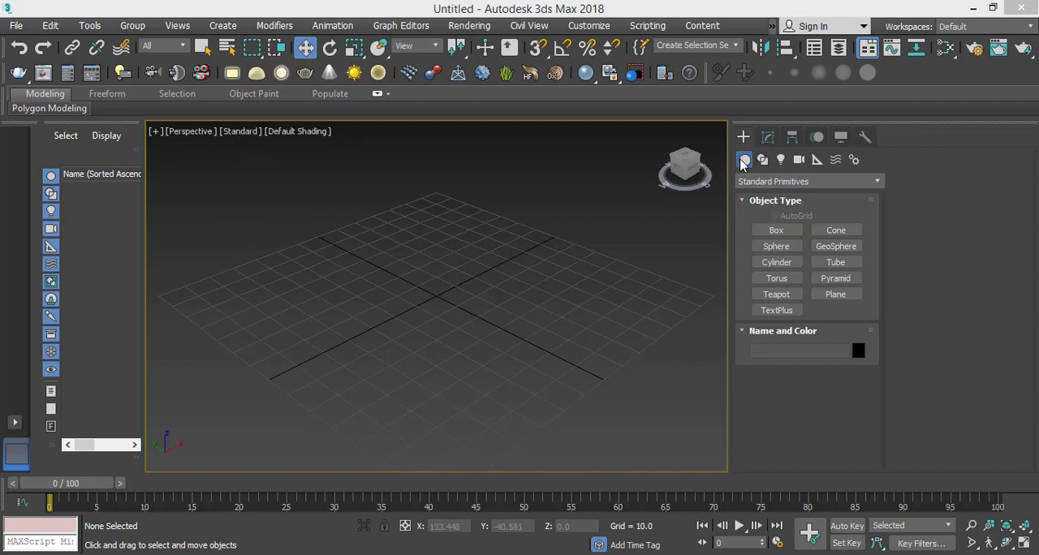
# - Start the Cylinder primitive and turn on 3D snapping to grid points
pyautogui.click(777, 263)
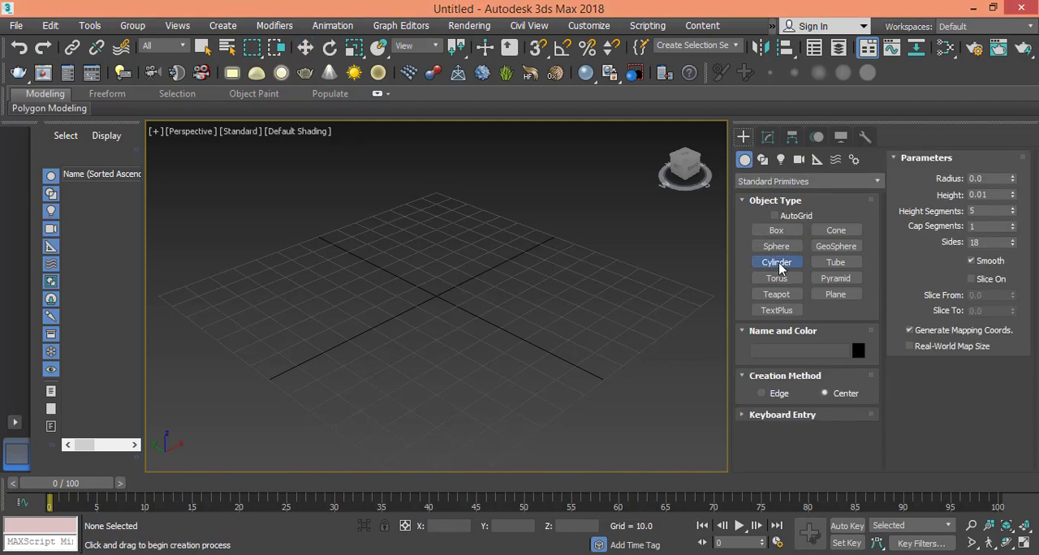
pyautogui.rightClick(540, 49)
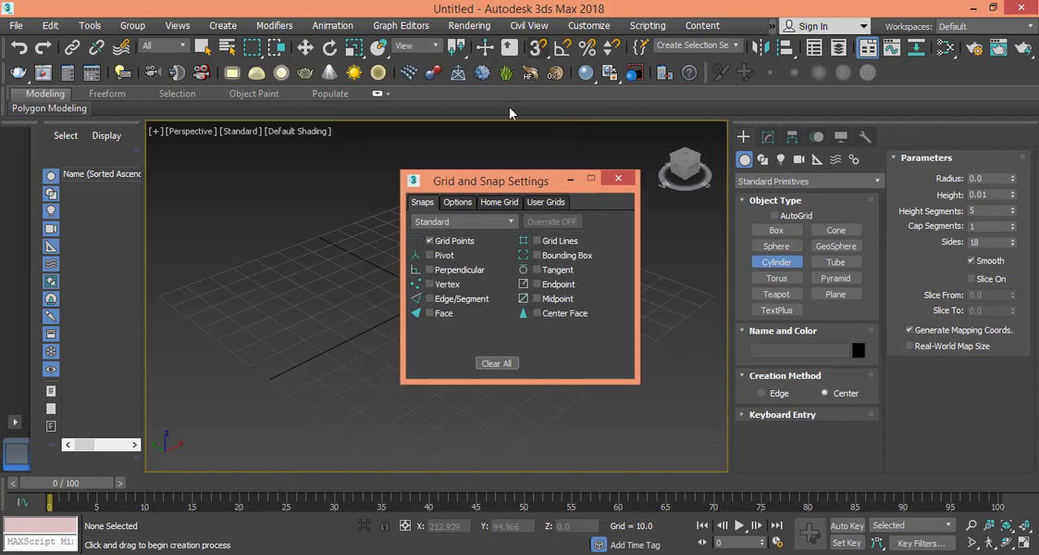
pyautogui.click(618, 179)
pyautogui.click(538, 47)
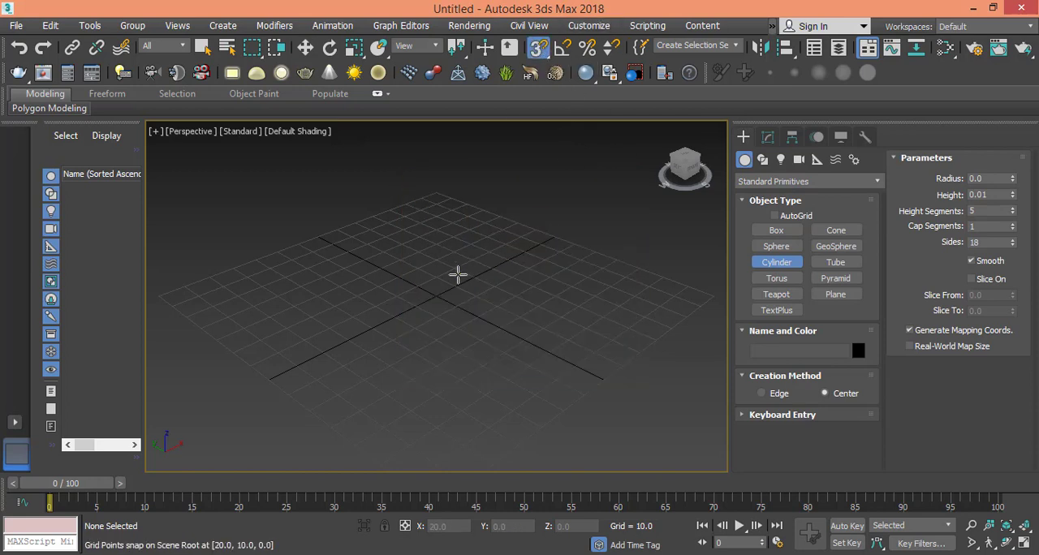
# - Draw a cylinder centred on the grid with radius 30 and height 70, and display its edged faces
pyautogui.moveTo(436, 287); pyautogui.dragTo(488, 262)
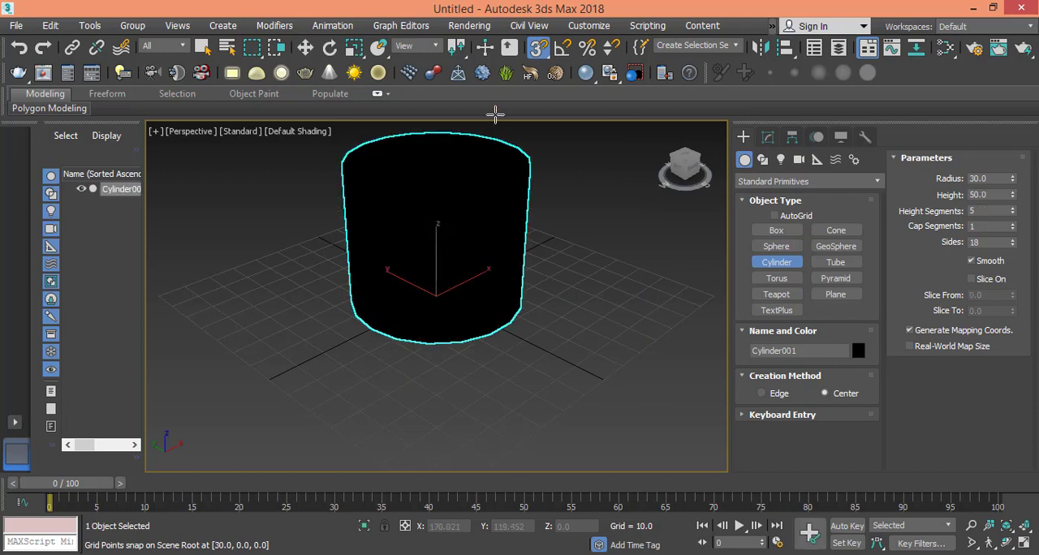
pyautogui.click(498, 87)
pyautogui.press('w')
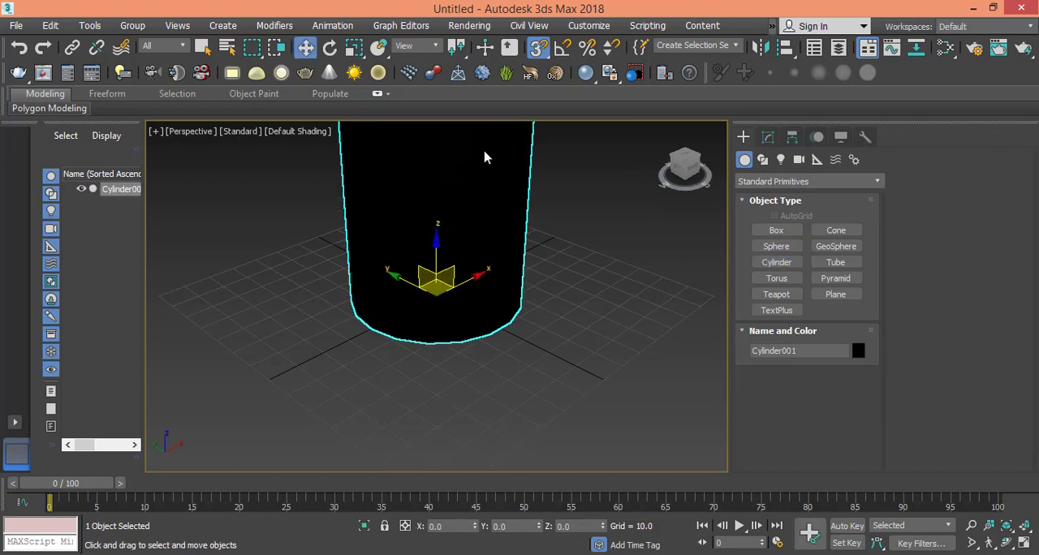
pyautogui.moveTo(482, 152); pyautogui.dragTo(476, 216, button='middle')
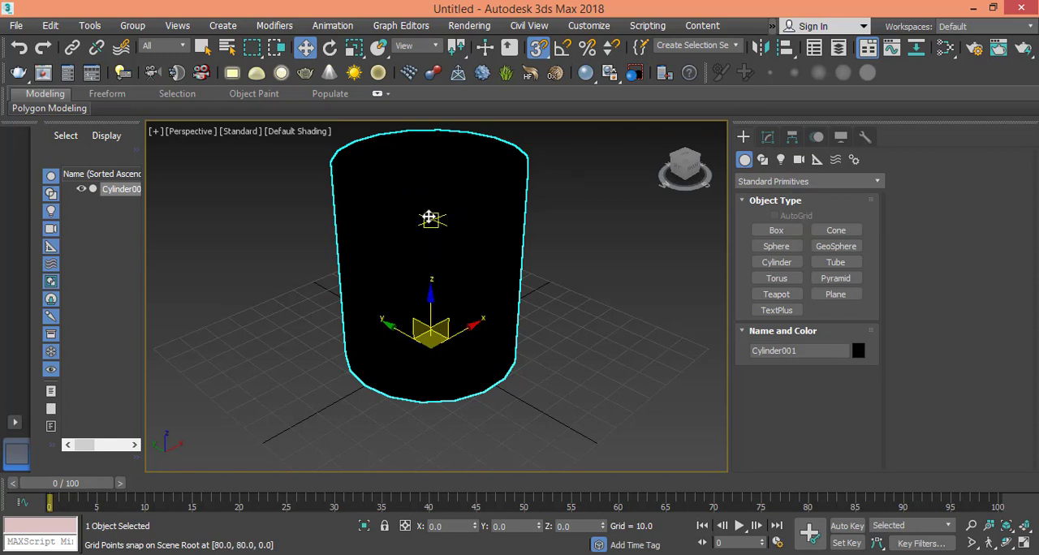
pyautogui.press('F4')
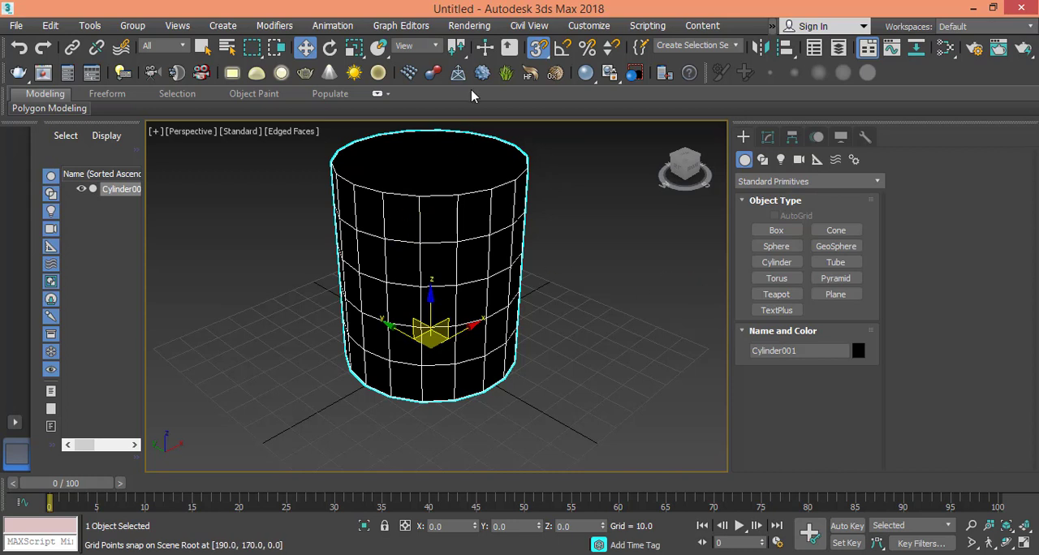
# - Set the cylinder's radius to 20 and its height to 80
pyautogui.click(767, 136)
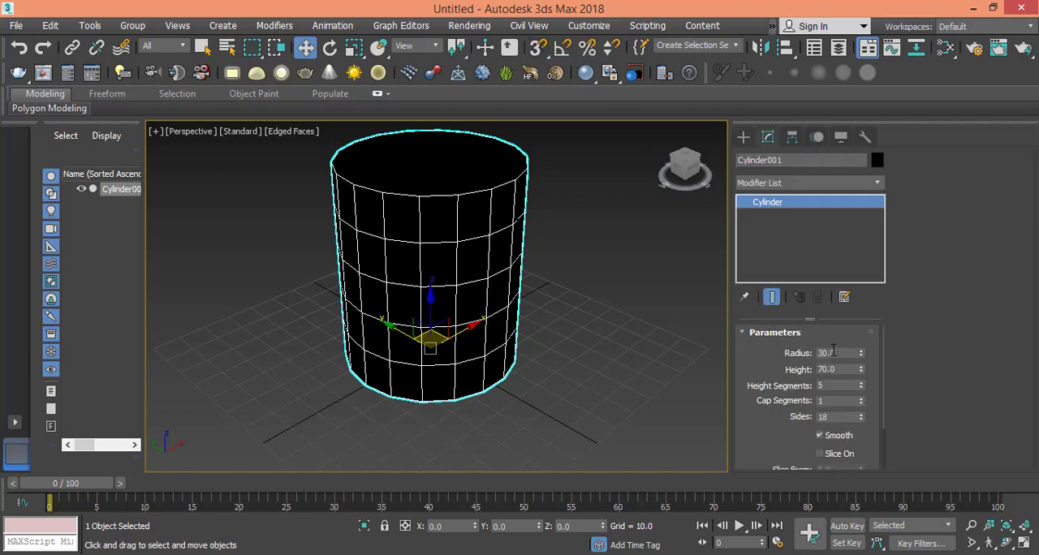
pyautogui.doubleClick(833, 352)
pyautogui.write('0')
pyautogui.press('Tab')
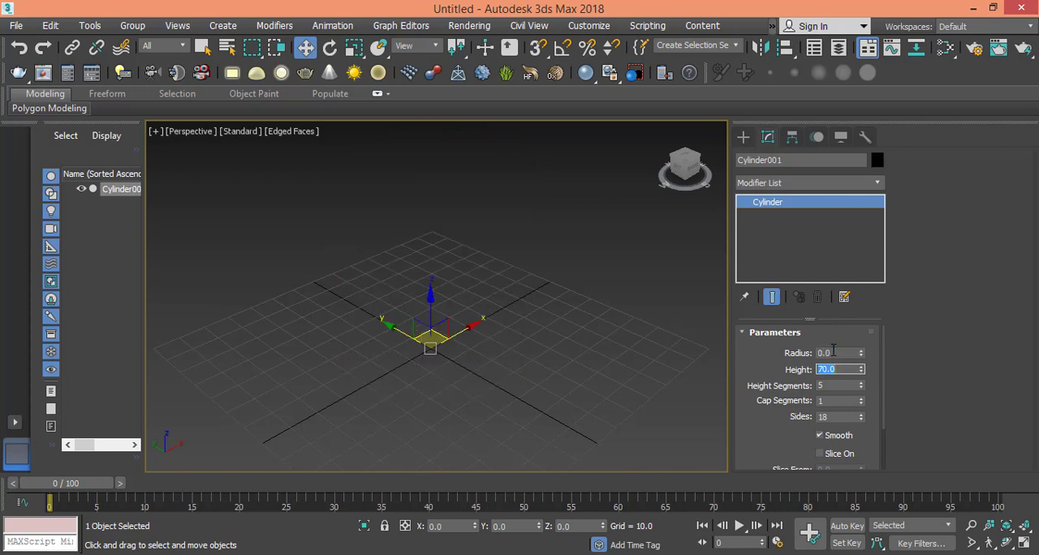
pyautogui.doubleClick(834, 353)
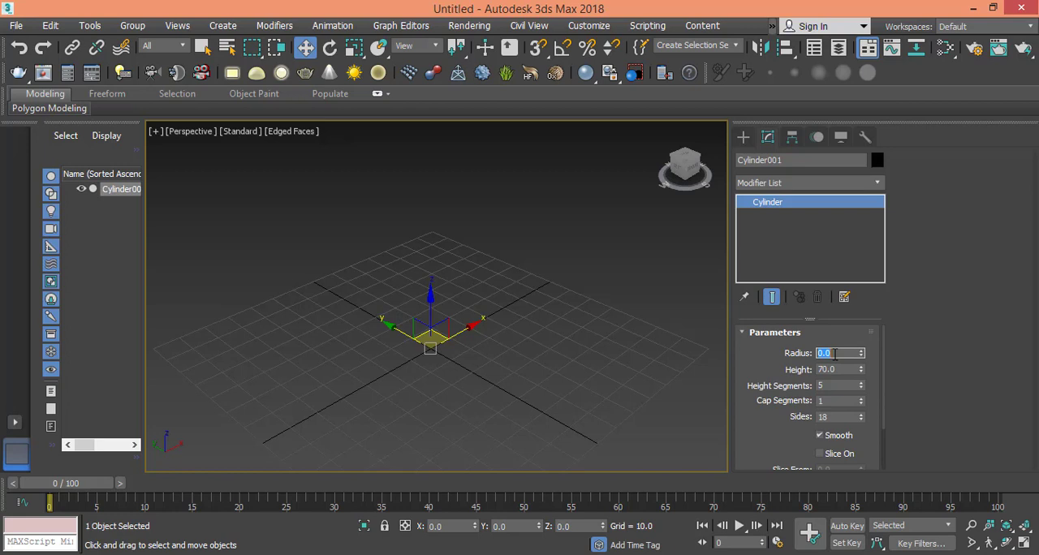
pyautogui.write('20')
pyautogui.press('Tab')
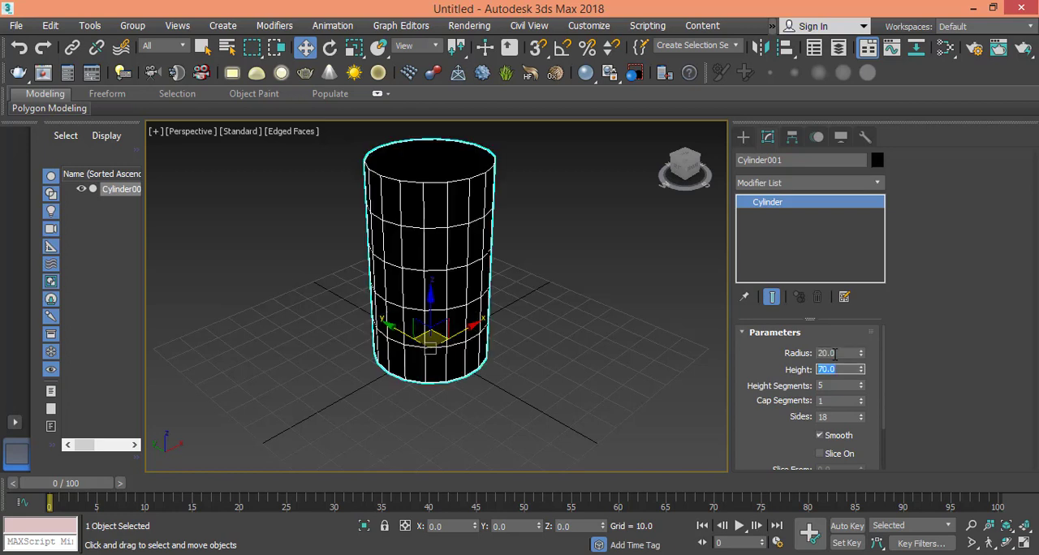
pyautogui.write('80')
pyautogui.press('Tab')
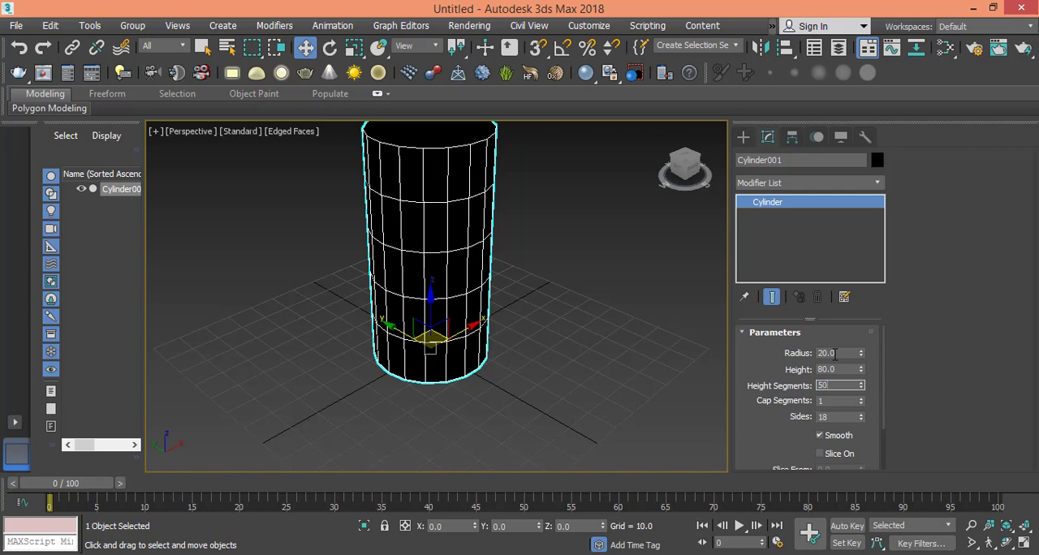
# - Give the cylinder 20 height segments, 2 cap segments and 20 sides
pyautogui.press('Tab')
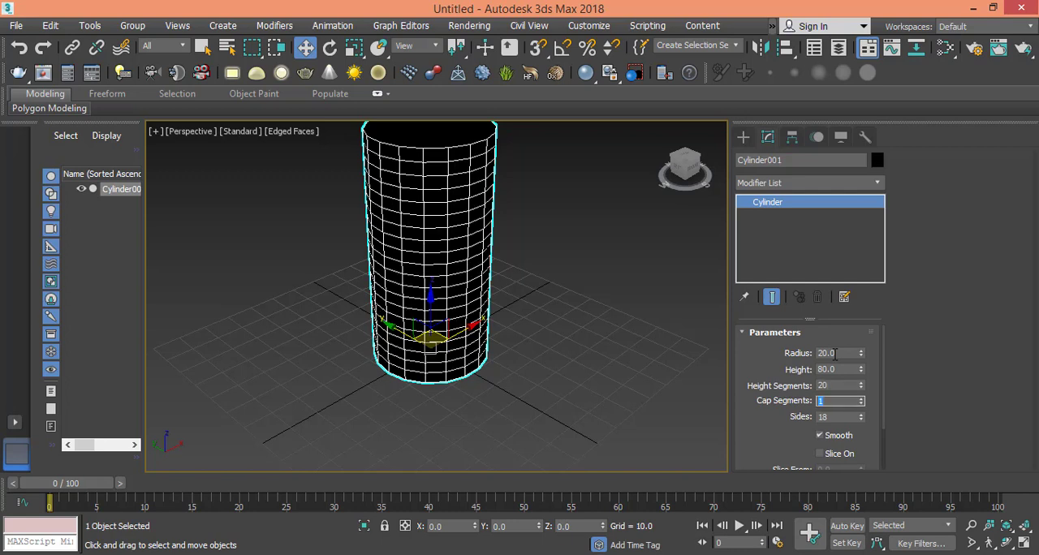
pyautogui.write('2')
pyautogui.press('Tab')
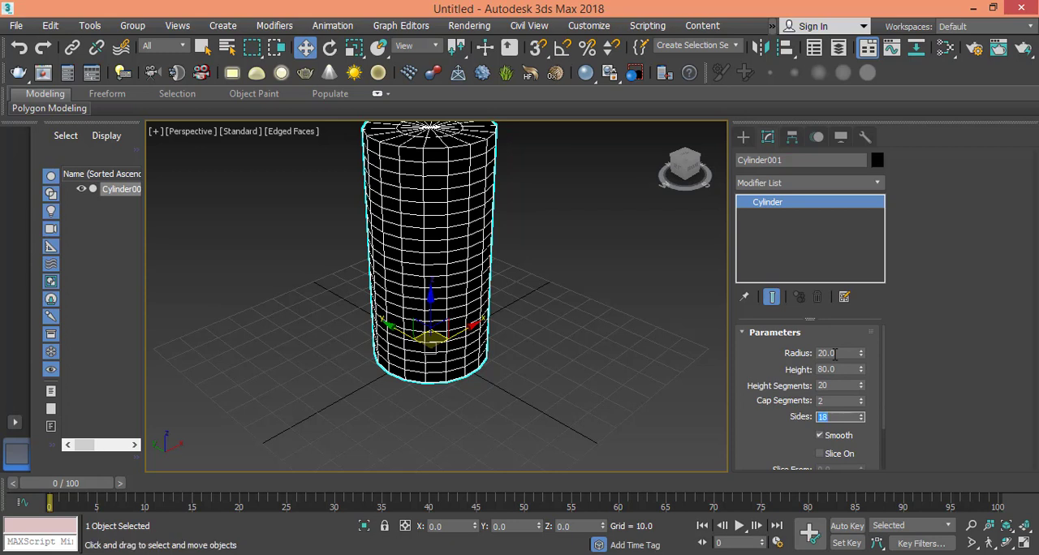
pyautogui.write('20')
pyautogui.press('Return')
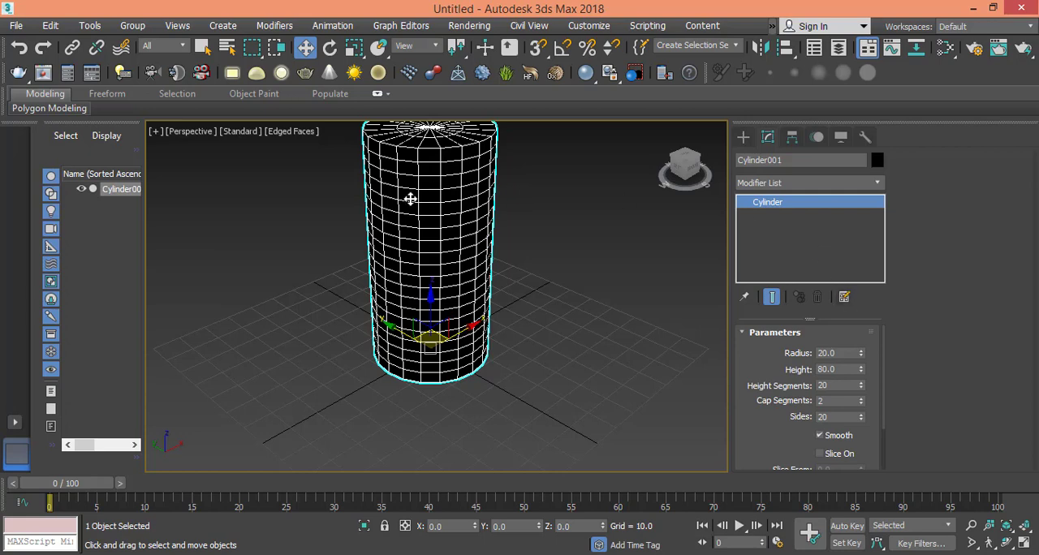
# - Assign the existing blue Standard material from the Slate Material Editor to the cylinder
pyautogui.moveTo(412, 200); pyautogui.dragTo(408, 243, button='middle')
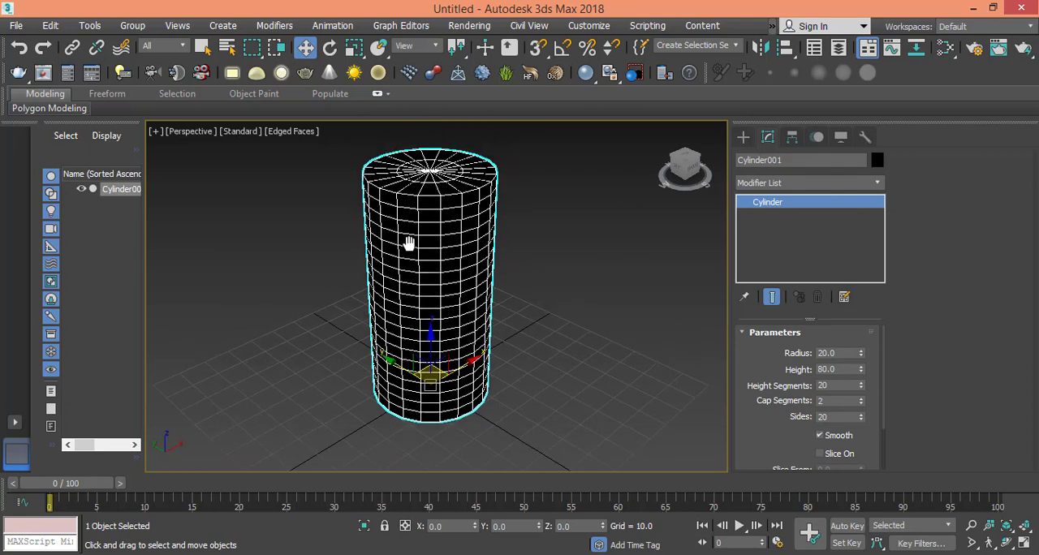
pyautogui.click(946, 49)
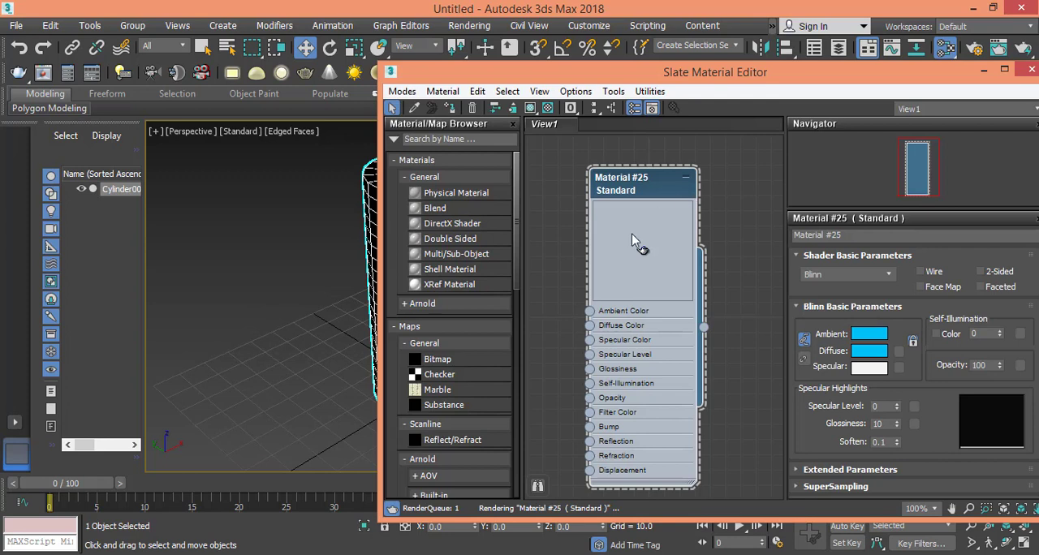
pyautogui.click(450, 108)
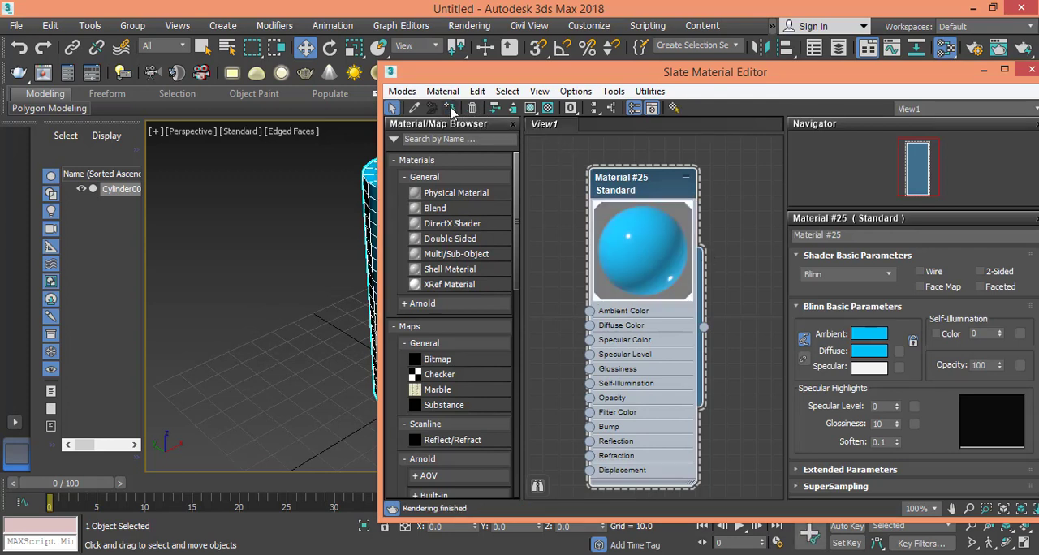
pyautogui.click(1028, 70)
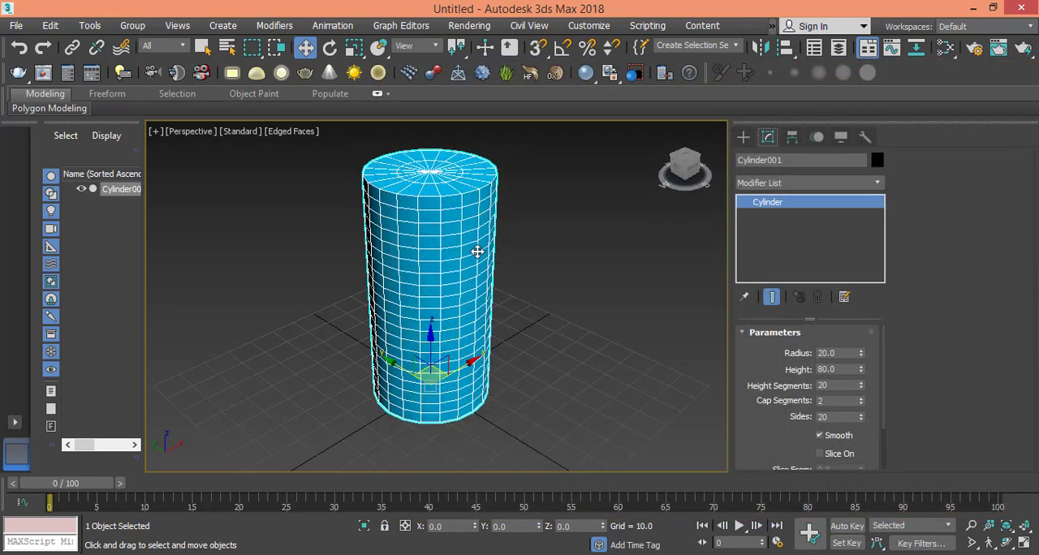
# - Convert the cylinder to an Editable Poly
pyautogui.rightClick(448, 206)
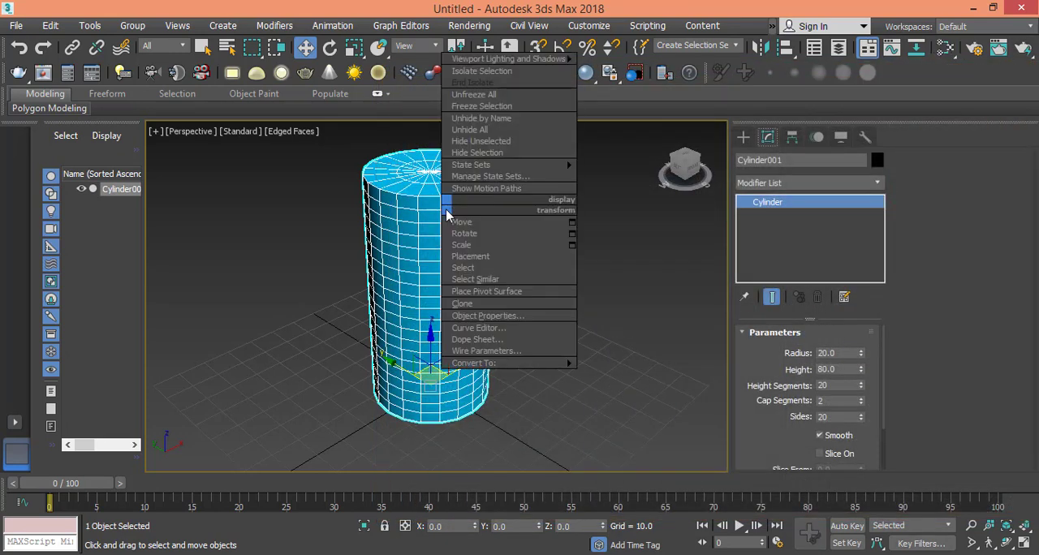
pyautogui.moveTo(517, 364)
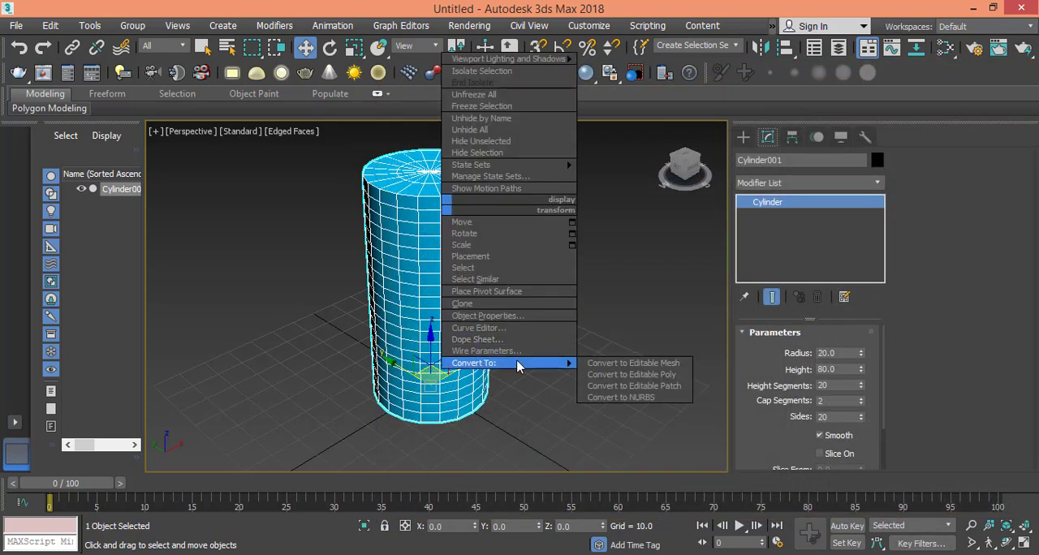
pyautogui.click(622, 375)
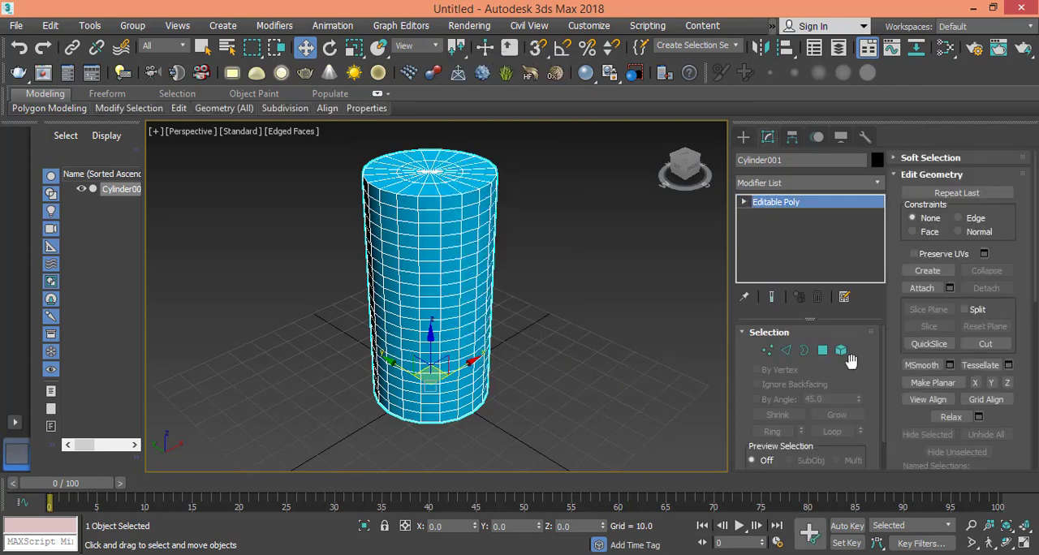
# - At polygon level, select two alternate vertical strips on the cylinder's side, including their outer cap polygons
pyautogui.click(822, 350)
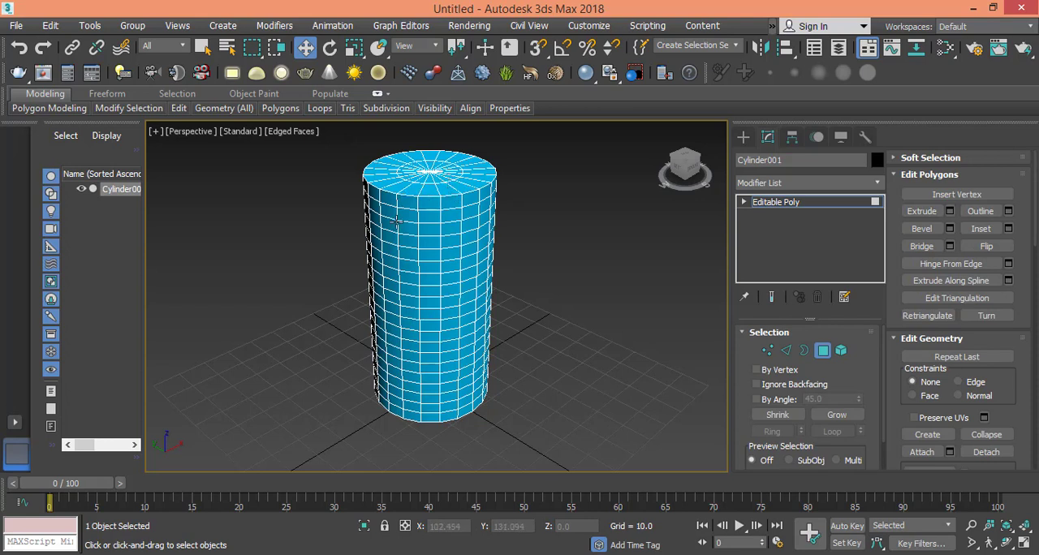
pyautogui.click(469, 199)
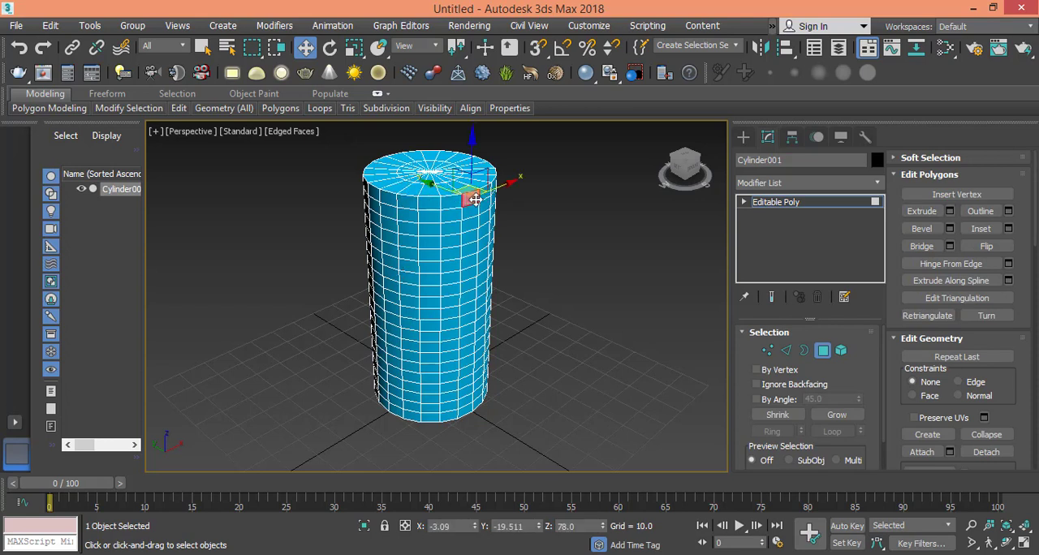
pyautogui.scroll(2, 472, 212)
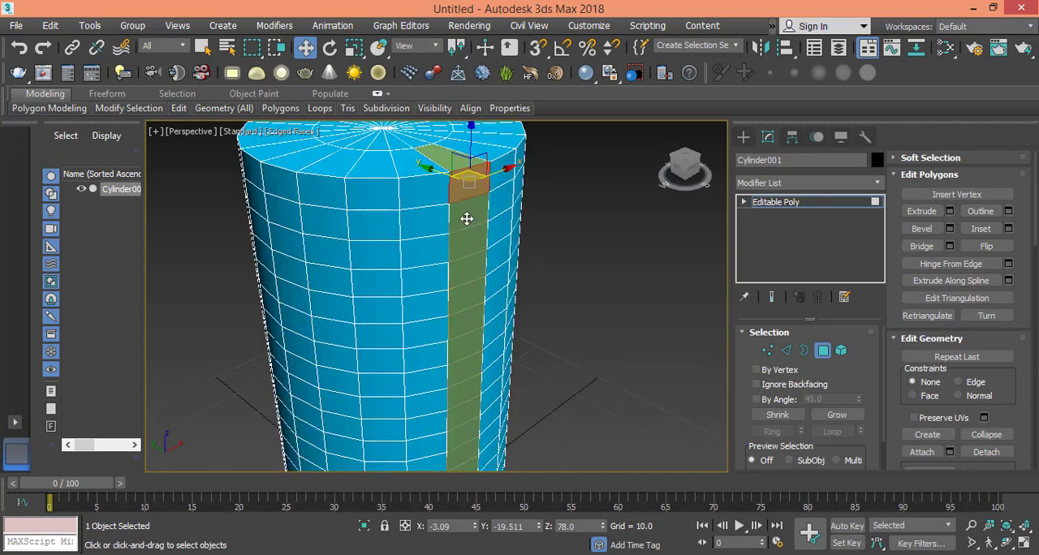
pyautogui.keyDown('shift'); pyautogui.click(466, 219); pyautogui.keyUp('shift')
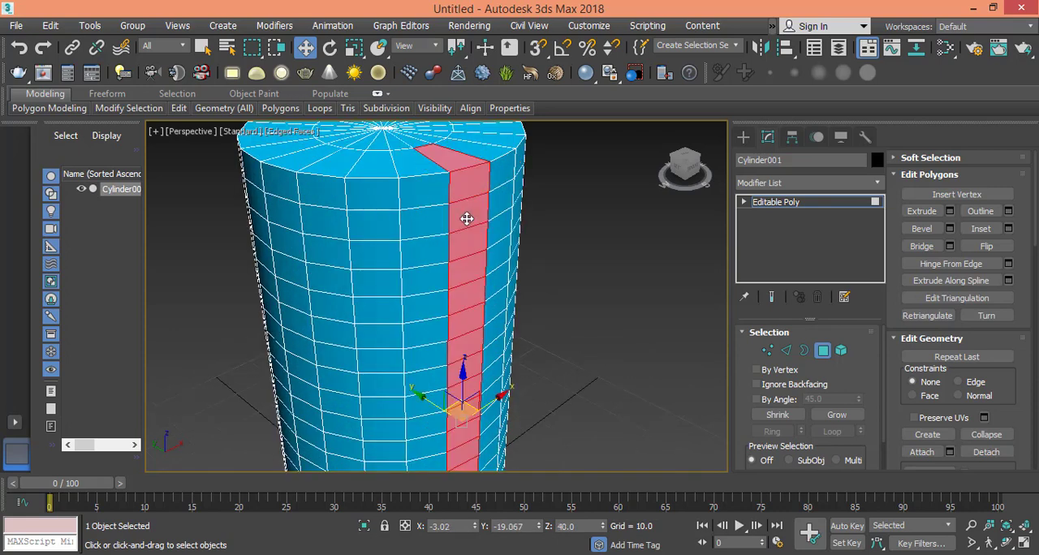
pyautogui.keyDown('ctrl'); pyautogui.click(365, 191); pyautogui.keyUp('ctrl')
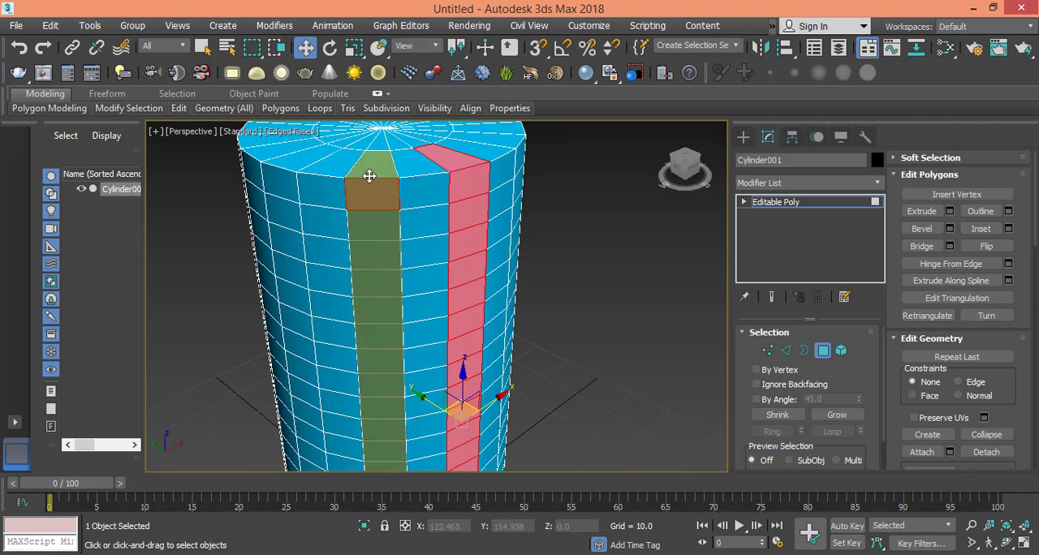
pyautogui.keyDown('shift'); pyautogui.click(369, 176); pyautogui.keyUp('shift')
# - Add every other remaining vertical strip around the cylinder, including its outer cap polygon, to the polygon selection
pyautogui.keyDown('ctrl'); pyautogui.click(280, 180); pyautogui.keyUp('ctrl')
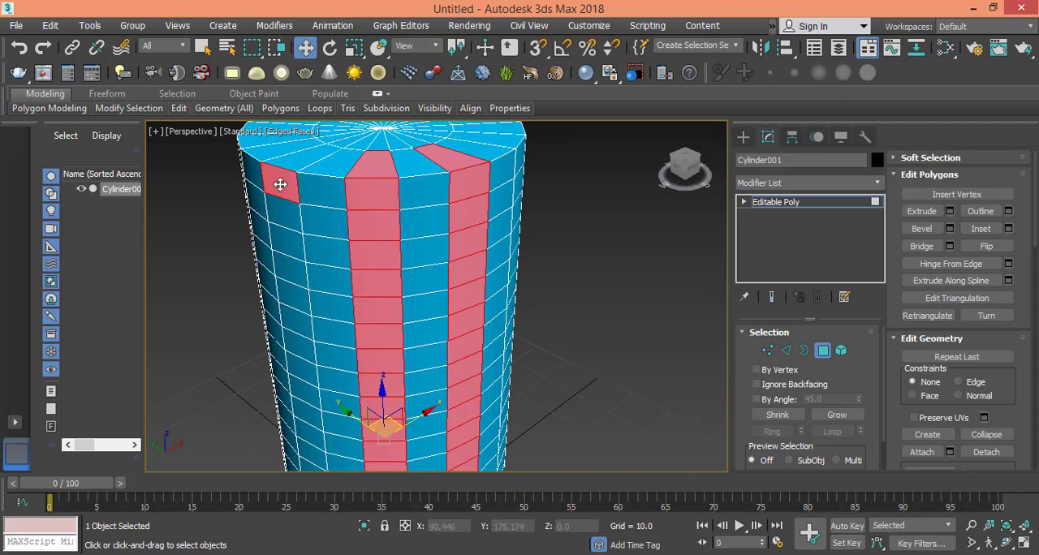
pyautogui.keyDown('shift'); pyautogui.click(286, 168); pyautogui.keyUp('shift')
pyautogui.keyDown('alt'); pyautogui.moveTo(301, 216); pyautogui.dragTo(378, 255, button='middle'); pyautogui.keyUp('alt')
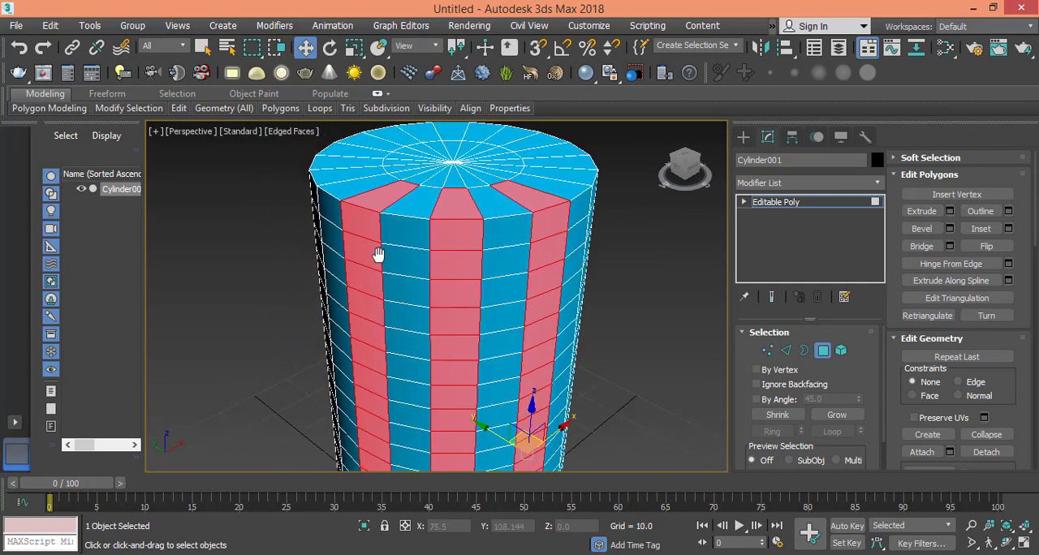
pyautogui.keyDown('ctrl'); pyautogui.click(318, 179); pyautogui.keyUp('ctrl')
pyautogui.keyDown('shift'); pyautogui.click(313, 185); pyautogui.keyUp('shift')
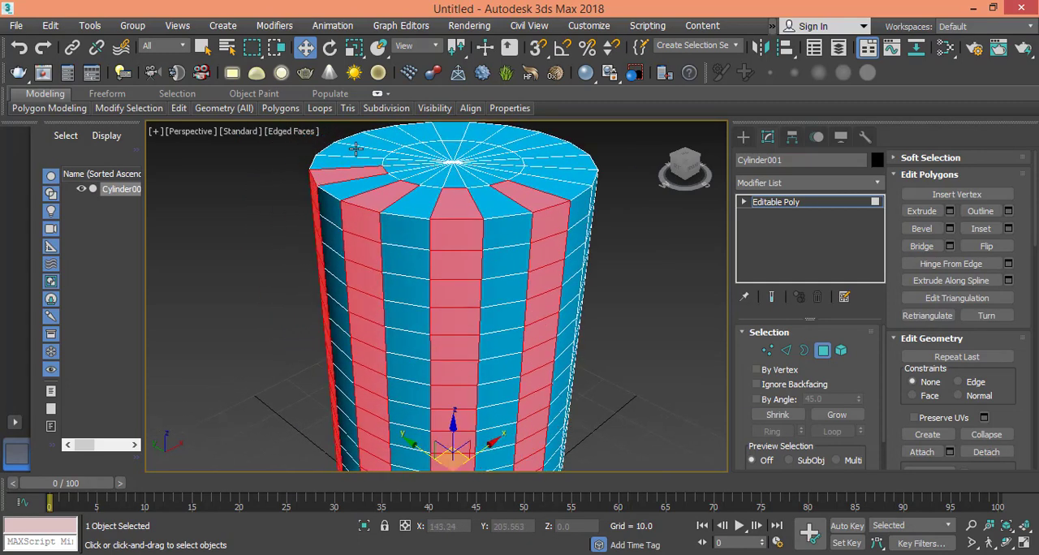
pyautogui.keyDown('alt'); pyautogui.moveTo(368, 242); pyautogui.dragTo(566, 228, button='middle'); pyautogui.keyUp('alt')
pyautogui.keyDown('ctrl'); pyautogui.click(423, 267); pyautogui.keyUp('ctrl')
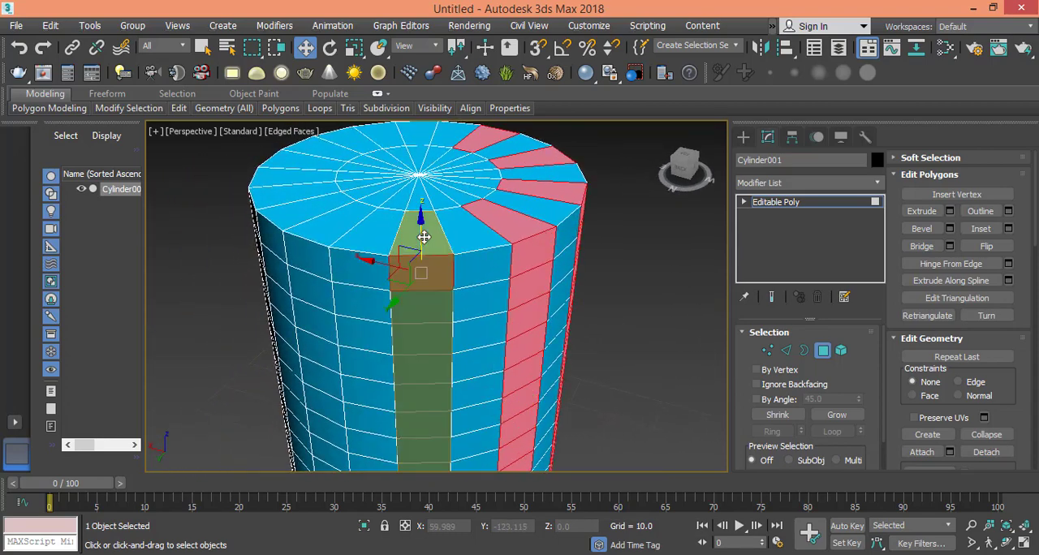
pyautogui.keyDown('shift'); pyautogui.click(424, 237); pyautogui.keyUp('shift')
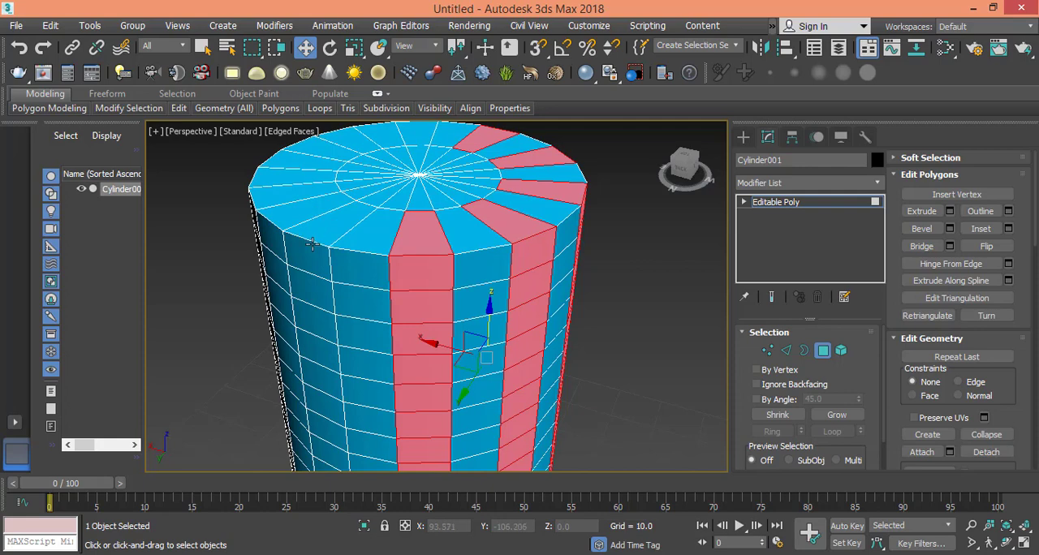
pyautogui.keyDown('shift'); pyautogui.click(349, 215); pyautogui.keyUp('shift')
pyautogui.keyDown('ctrl'); pyautogui.click(255, 194); pyautogui.keyUp('ctrl')
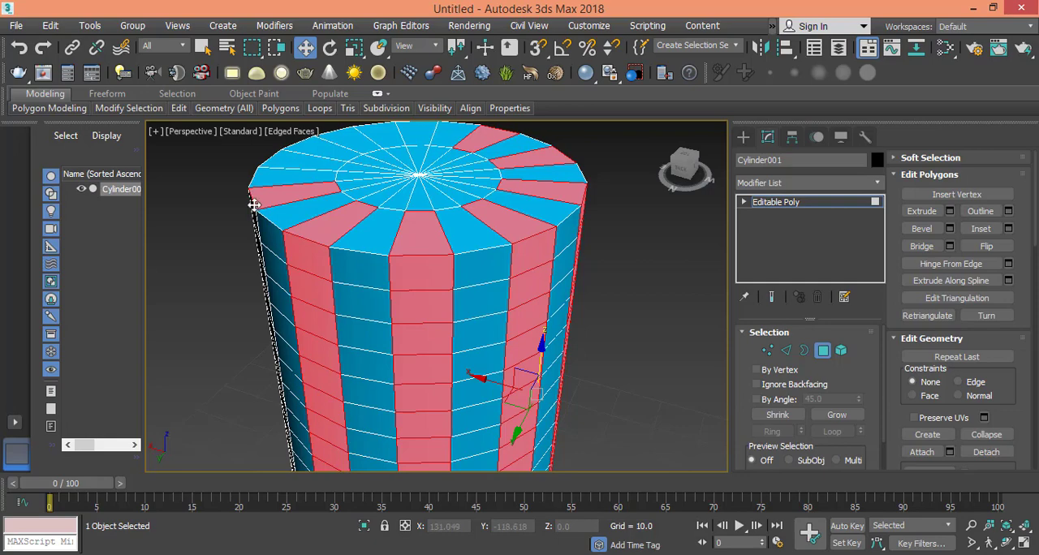
pyautogui.press('w')
pyautogui.keyDown('alt'); pyautogui.moveTo(279, 289); pyautogui.dragTo(382, 286, button='middle'); pyautogui.keyUp('alt')
pyautogui.keyDown('shift'); pyautogui.click(352, 293); pyautogui.keyUp('shift')
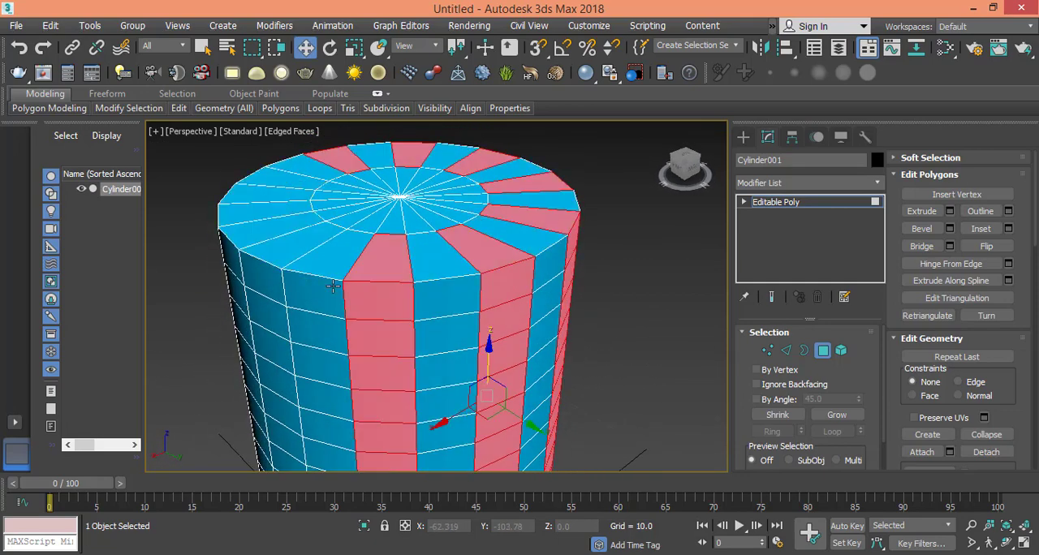
pyautogui.keyDown('ctrl'); pyautogui.click(295, 260); pyautogui.keyUp('ctrl')
pyautogui.keyDown('shift'); pyautogui.click(272, 278); pyautogui.keyUp('shift')
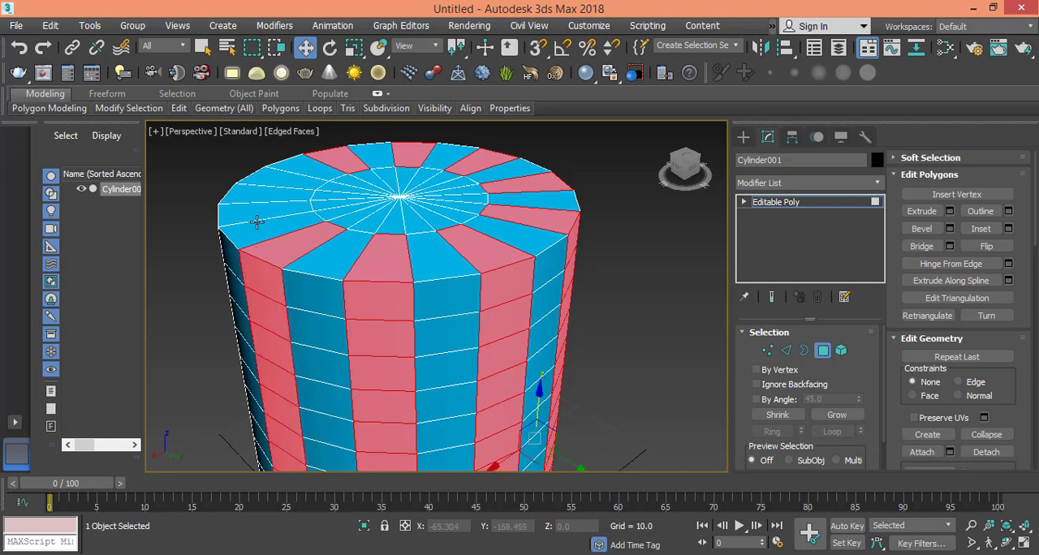
pyautogui.keyDown('alt'); pyautogui.moveTo(249, 233); pyautogui.dragTo(304, 246, button='middle'); pyautogui.keyUp('alt')
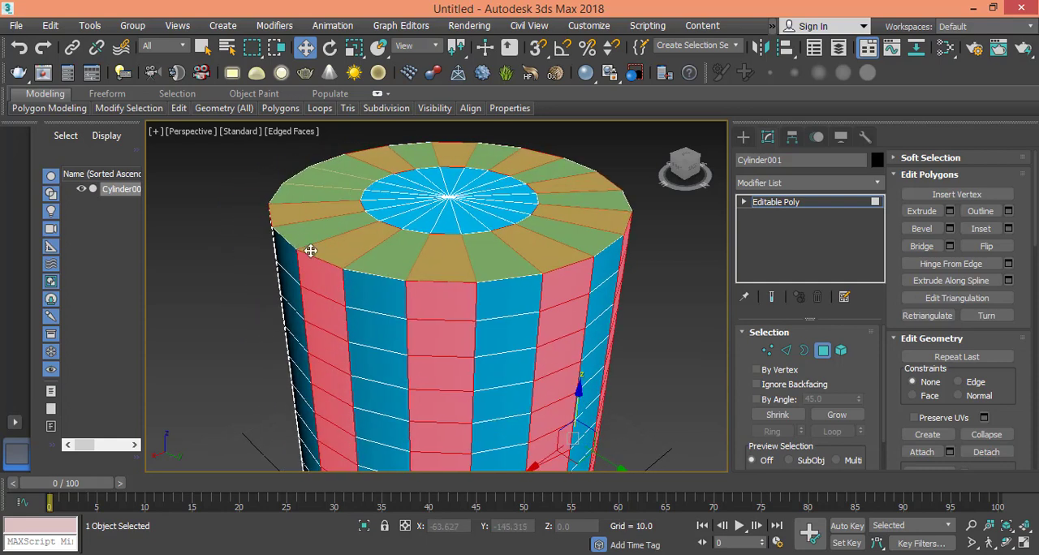
pyautogui.keyDown('alt'); pyautogui.moveTo(388, 282); pyautogui.dragTo(438, 281, button='middle'); pyautogui.keyUp('alt')
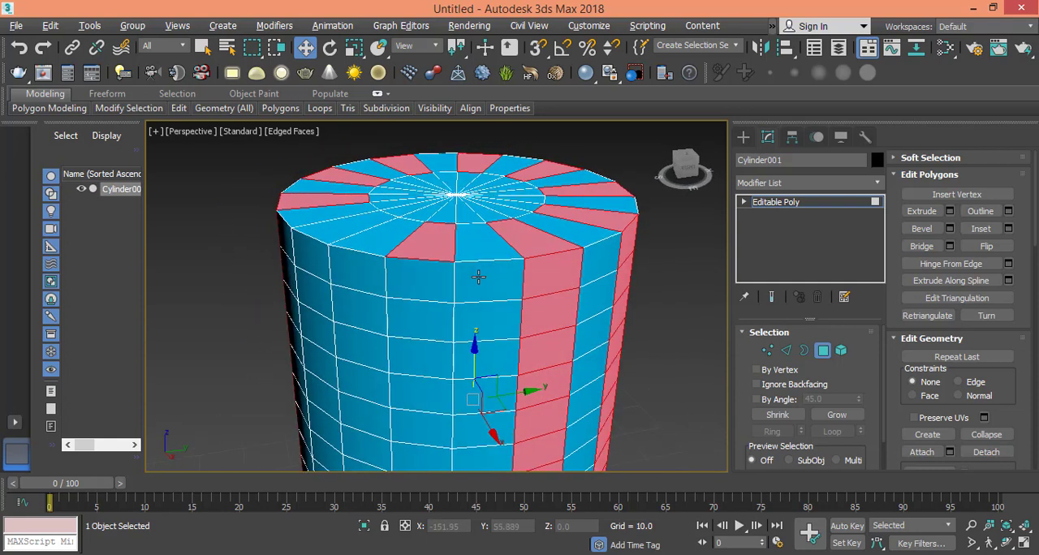
pyautogui.keyDown('shift'); pyautogui.click(429, 272); pyautogui.keyUp('shift')
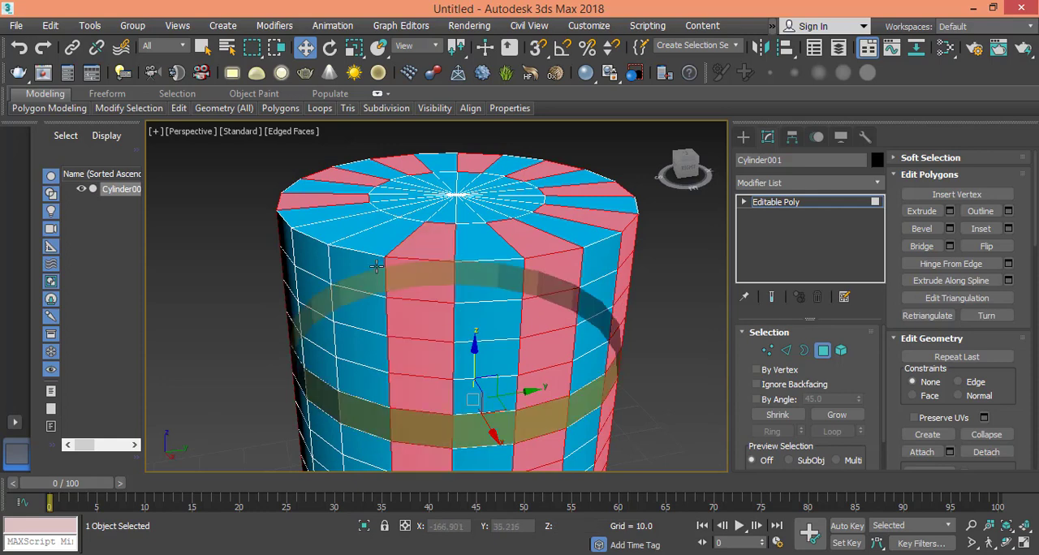
pyautogui.keyDown('shift'); pyautogui.click(319, 256); pyautogui.keyUp('shift')
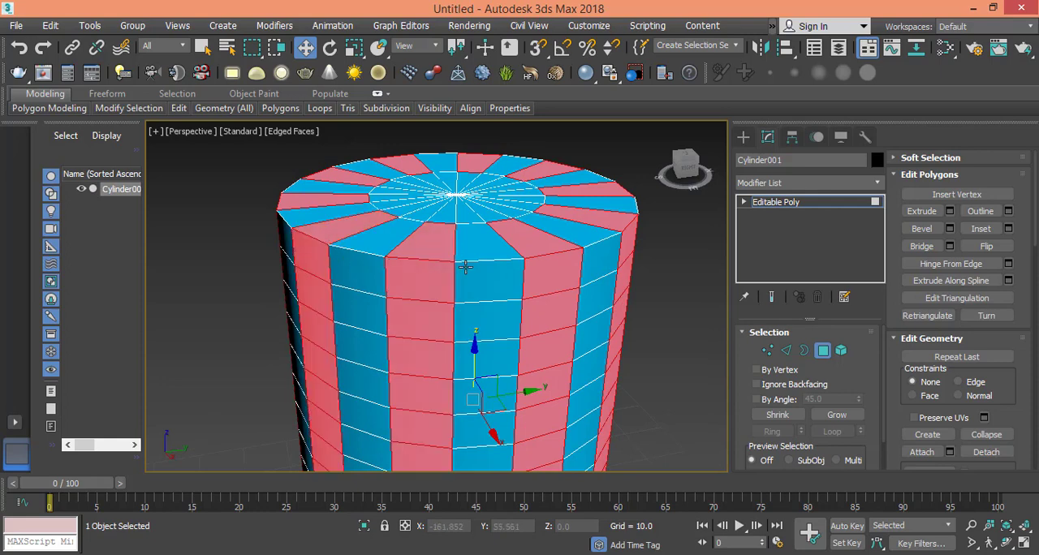
# - In the Front view, remove the top and bottom cap polygons from the selection
pyautogui.keyDown('alt'); pyautogui.moveTo(466, 267); pyautogui.dragTo(394, 202, button='middle'); pyautogui.keyUp('alt')
pyautogui.scroll(-6, 436, 225)
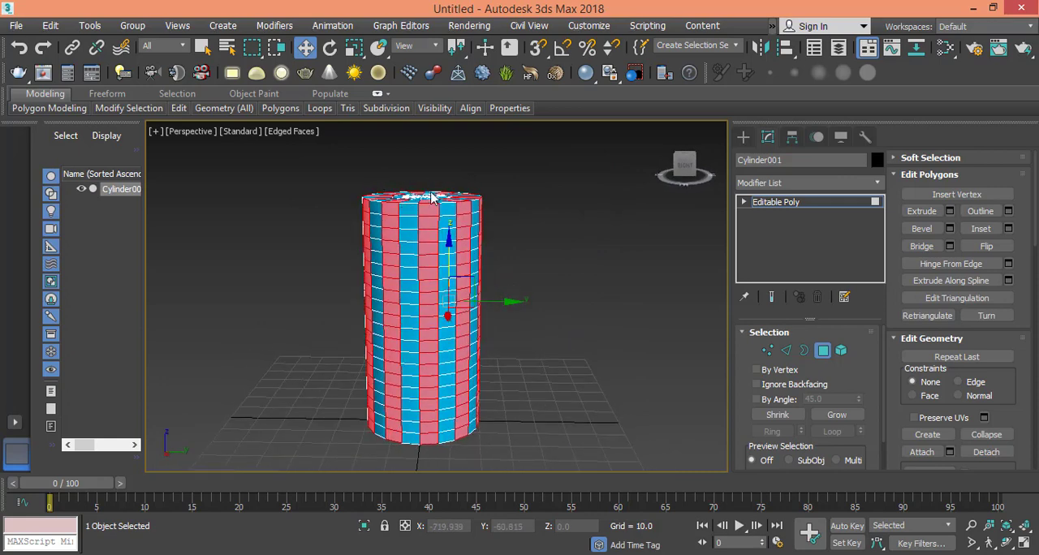
pyautogui.keyDown('alt'); pyautogui.moveTo(459, 200); pyautogui.dragTo(464, 218, button='middle'); pyautogui.keyUp('alt')
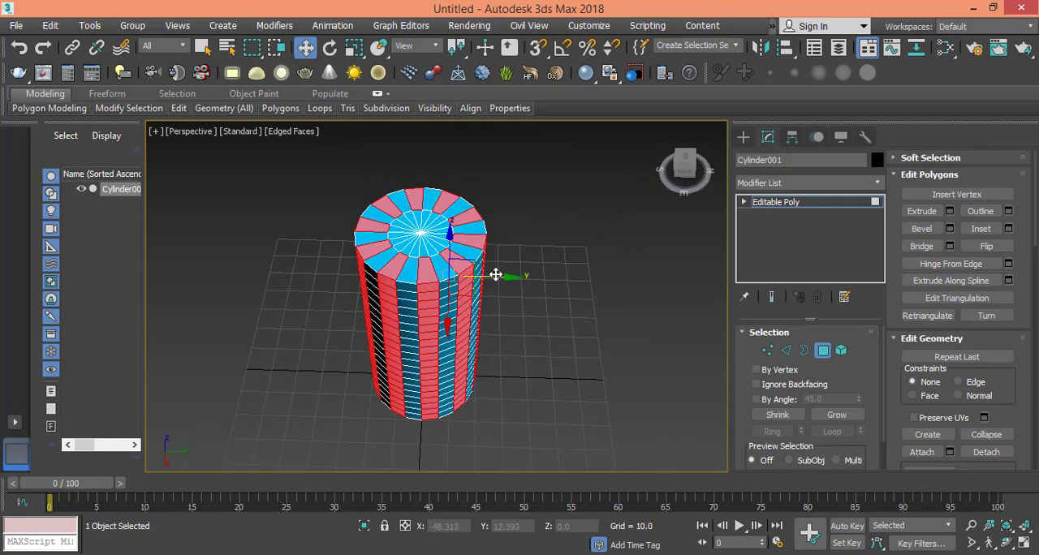
pyautogui.click(177, 138)
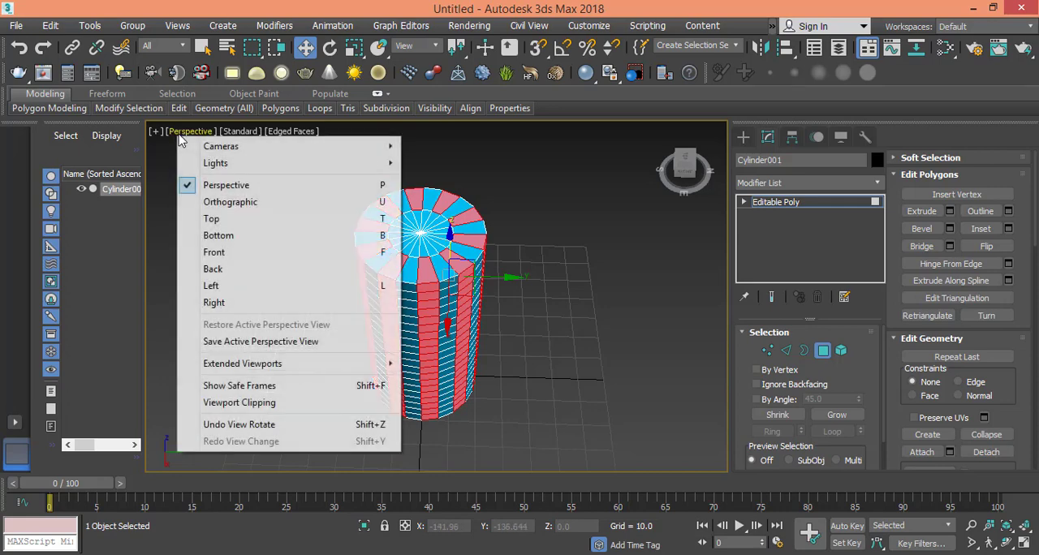
pyautogui.click(220, 251)
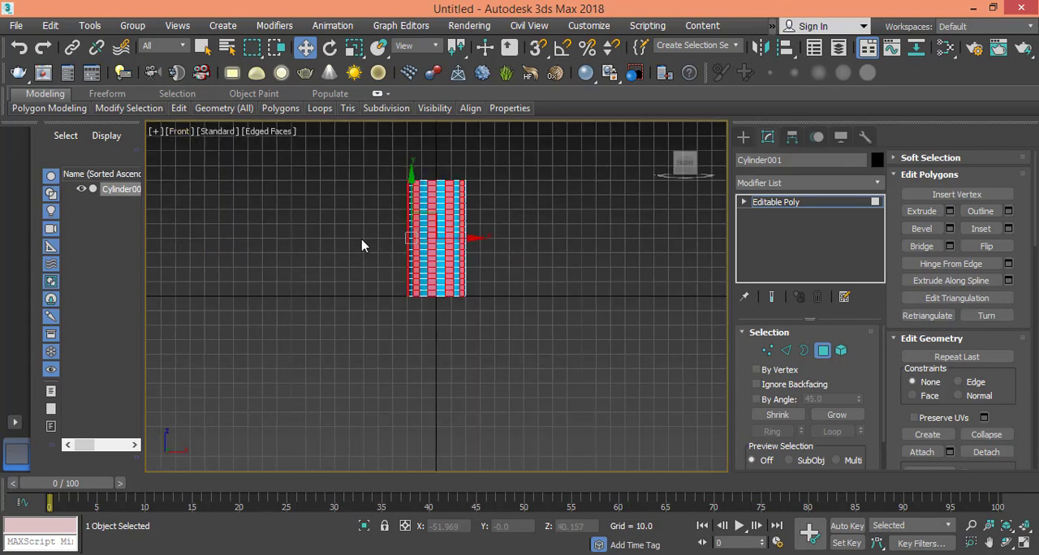
pyautogui.scroll(4, 357, 248)
pyautogui.moveTo(355, 247); pyautogui.dragTo(224, 254, button='middle')
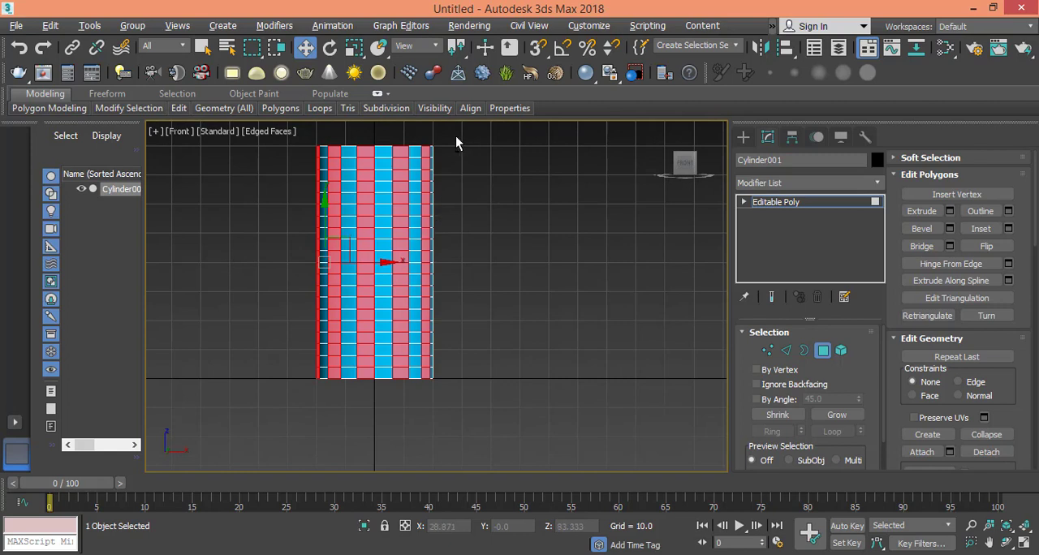
pyautogui.moveTo(456, 136); pyautogui.dragTo(278, 150)
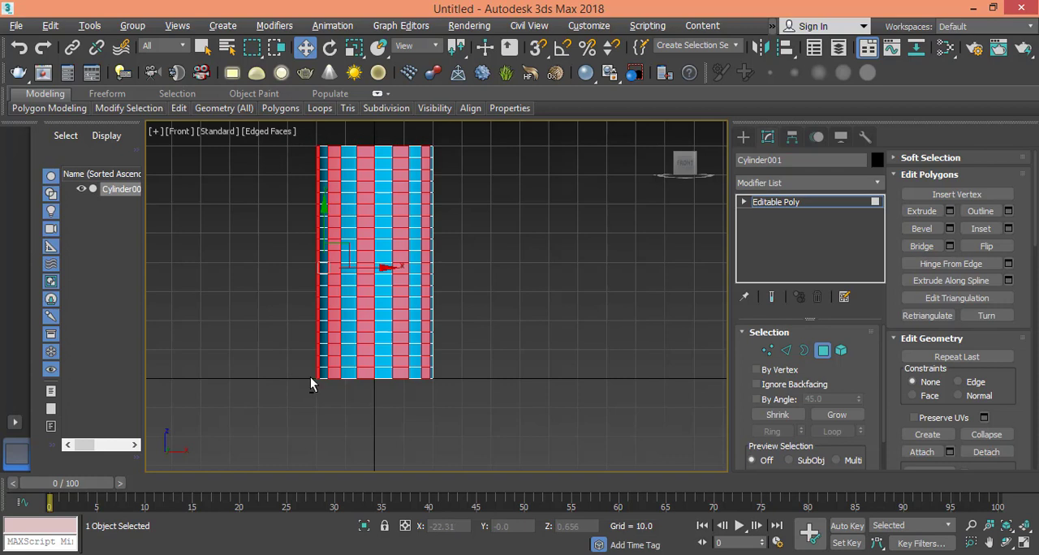
pyautogui.moveTo(311, 378); pyautogui.dragTo(569, 433)
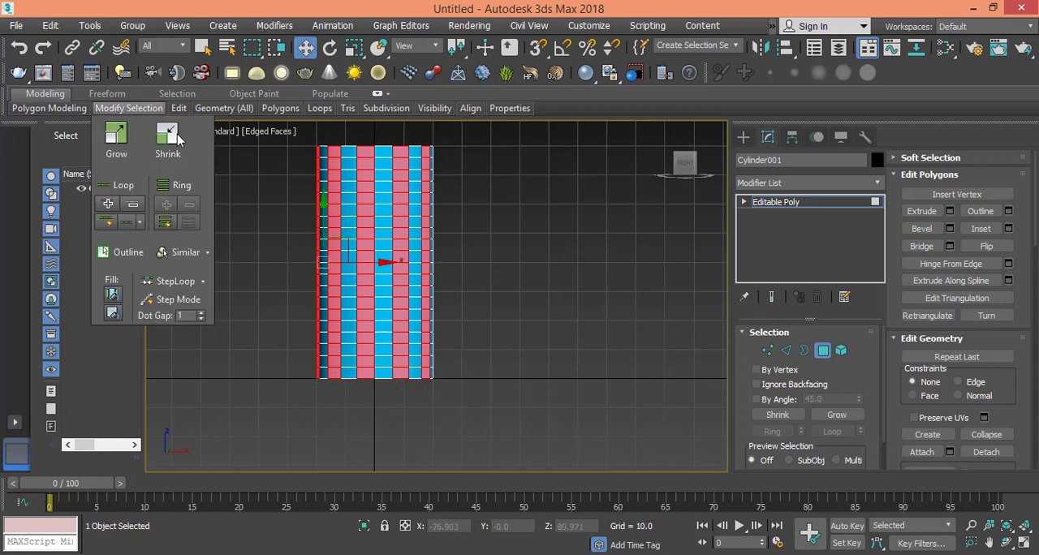
pyautogui.click(172, 133)
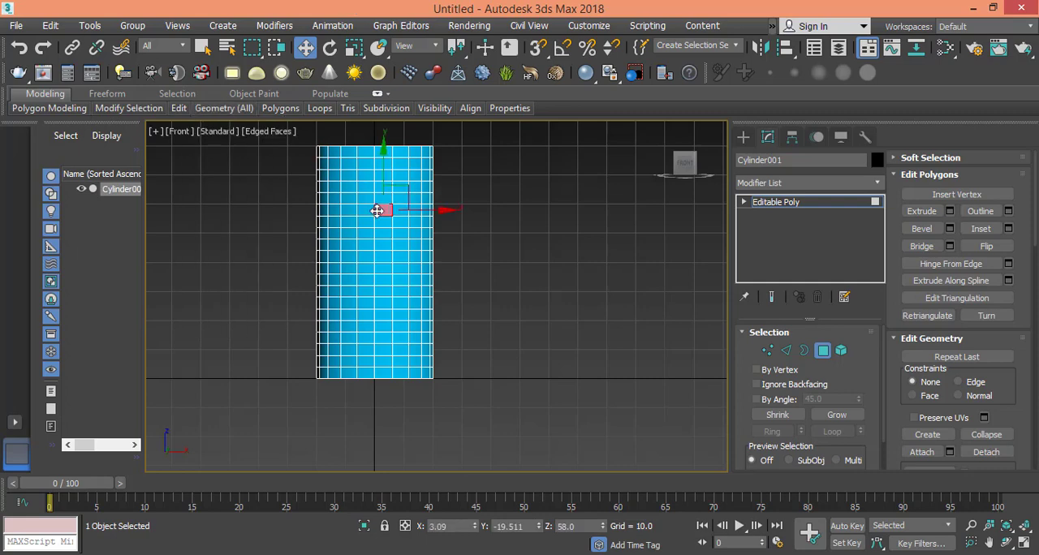
pyautogui.hotkey('ctrl', 'z')
pyautogui.hotkey('ctrl', 'z')
# - Back in the Perspective view, extrude the selected side strips outward by a height of 3 and leave polygon level
pyautogui.click(180, 134)
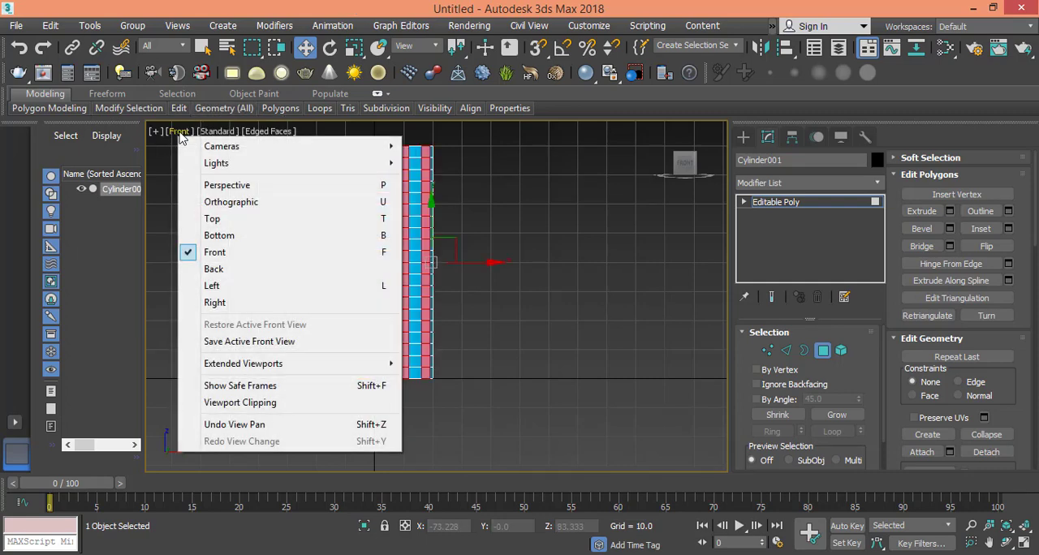
pyautogui.click(227, 185)
pyautogui.keyDown('alt'); pyautogui.moveTo(292, 204); pyautogui.dragTo(424, 262, button='middle'); pyautogui.keyUp('alt')
pyautogui.moveTo(414, 225); pyautogui.dragTo(418, 256, button='middle')
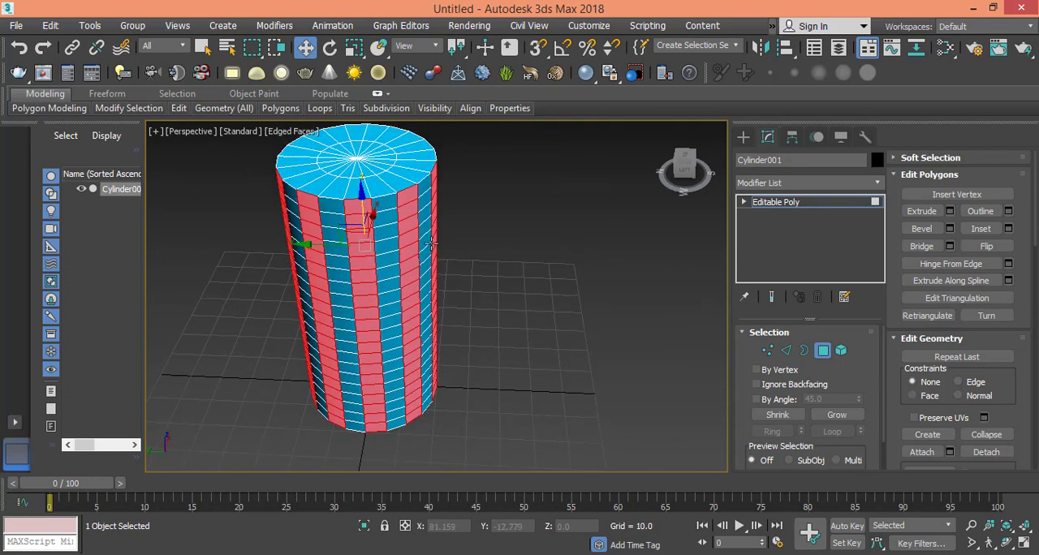
pyautogui.click(950, 213)
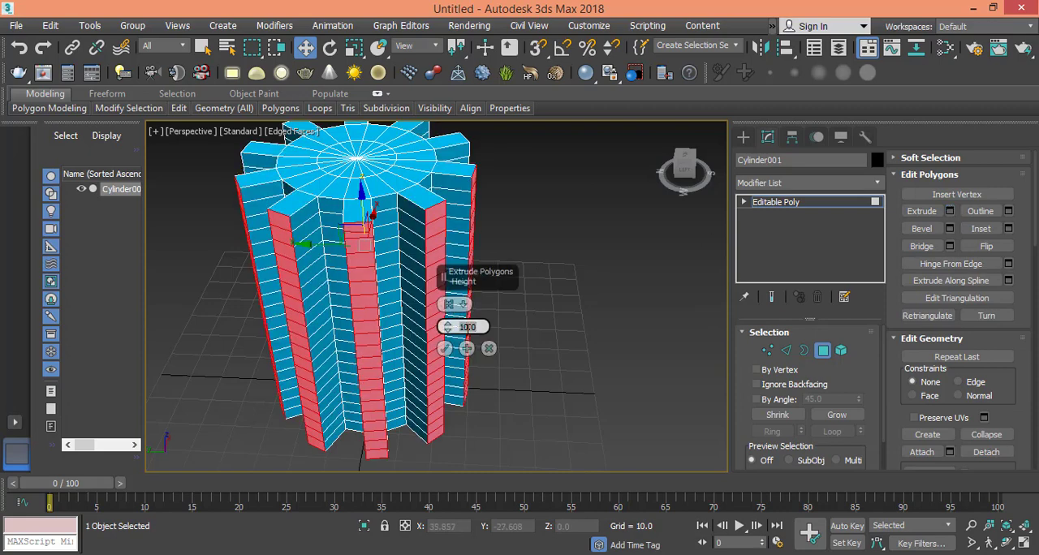
pyautogui.write('3')
pyautogui.click(445, 349)
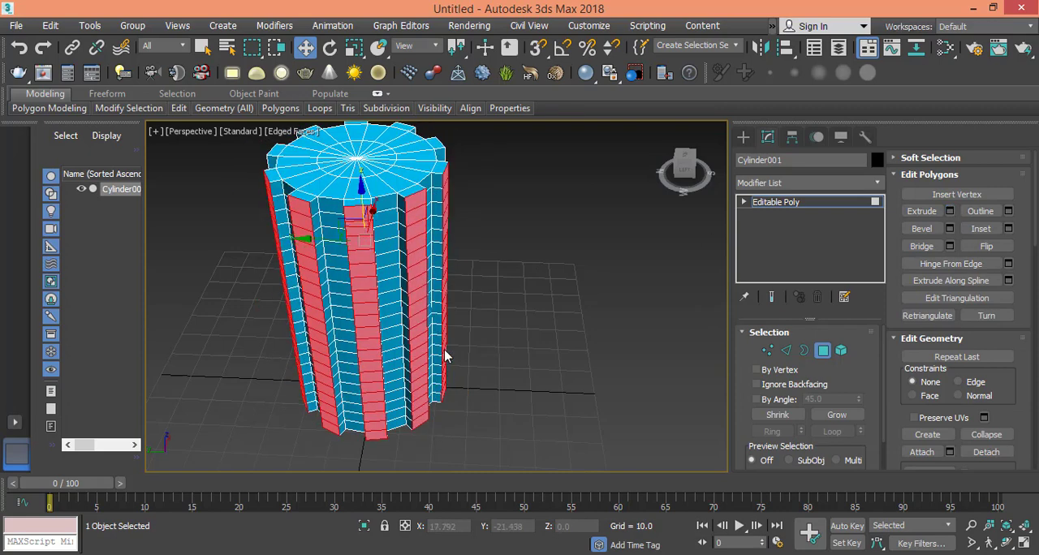
pyautogui.moveTo(414, 359); pyautogui.dragTo(408, 341, button='middle')
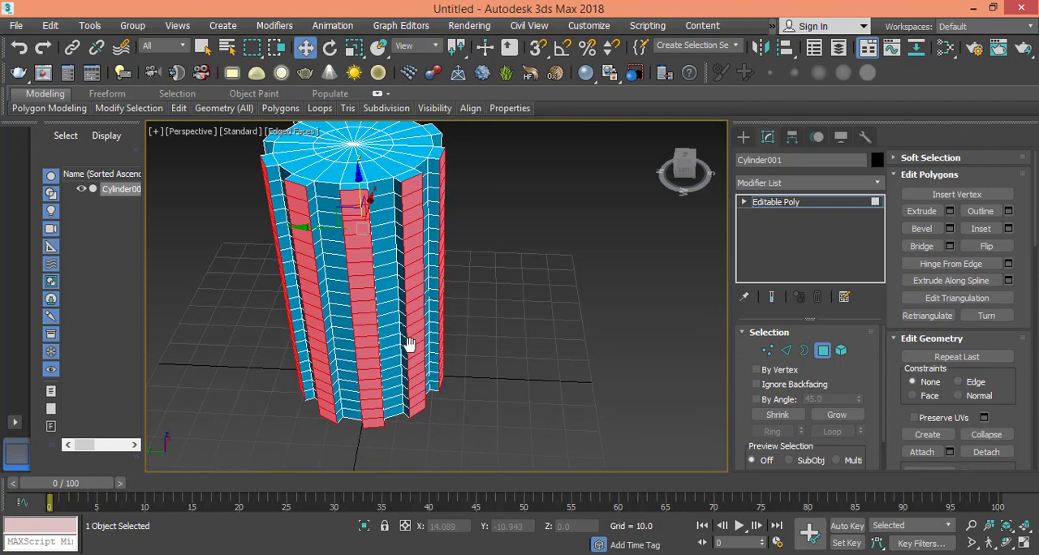
pyautogui.click(779, 202)
# - Apply a Taper modifier to the ridged cylinder and set its Amount to -0.67
pyautogui.moveTo(378, 244); pyautogui.dragTo(398, 300, button='middle')
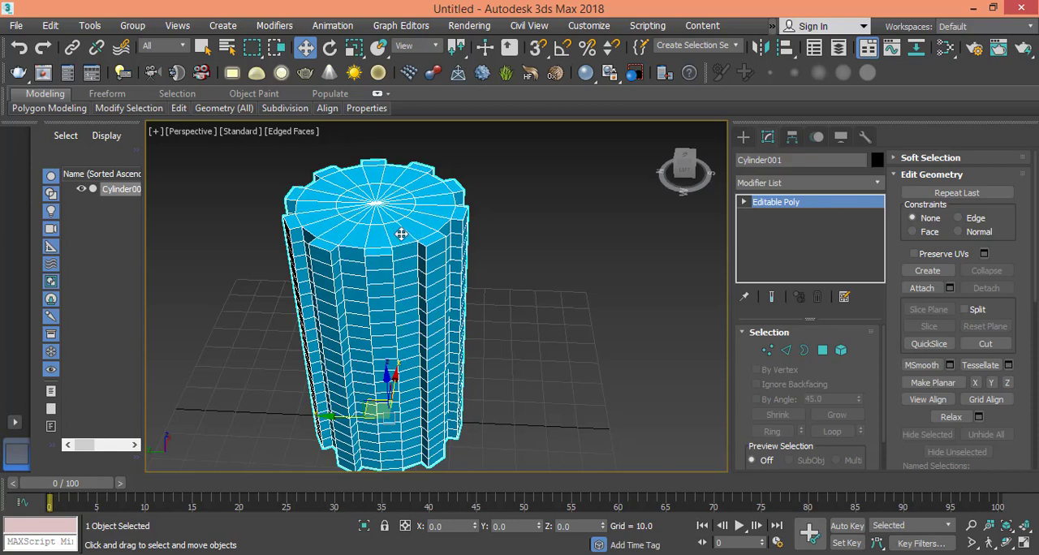
pyautogui.moveTo(395, 315); pyautogui.dragTo(408, 276, button='middle')
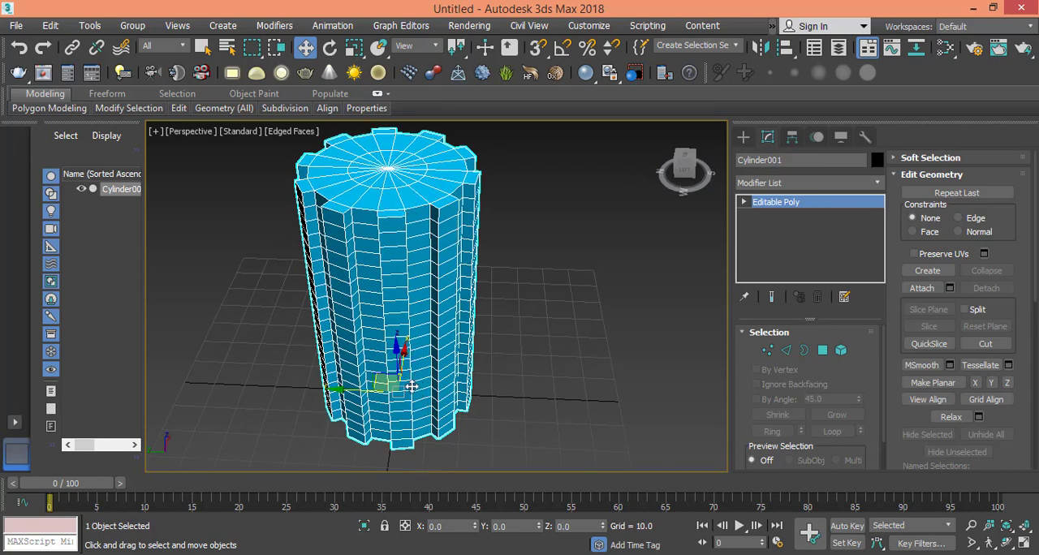
pyautogui.click(804, 185)
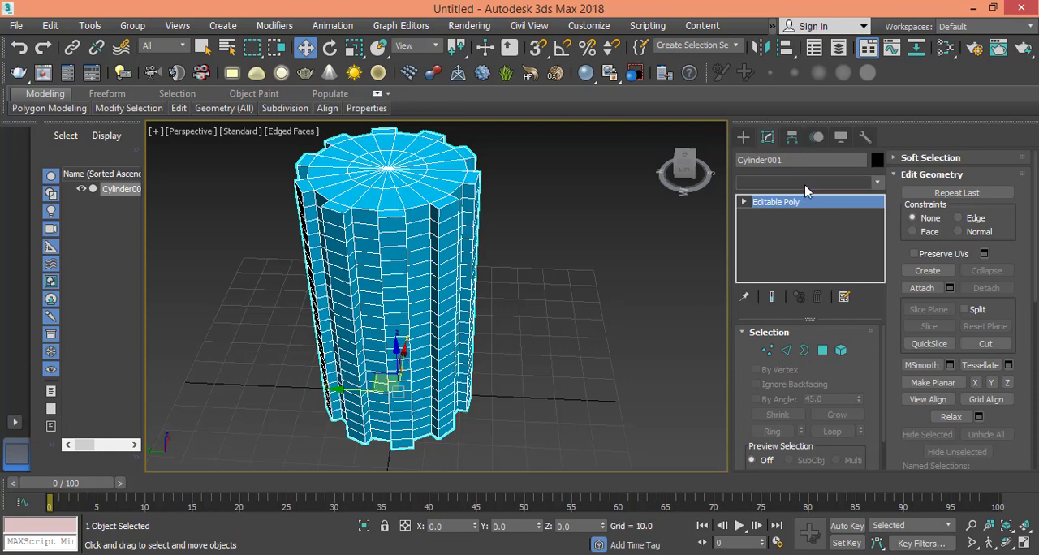
pyautogui.click(875, 186)
pyautogui.click(875, 184)
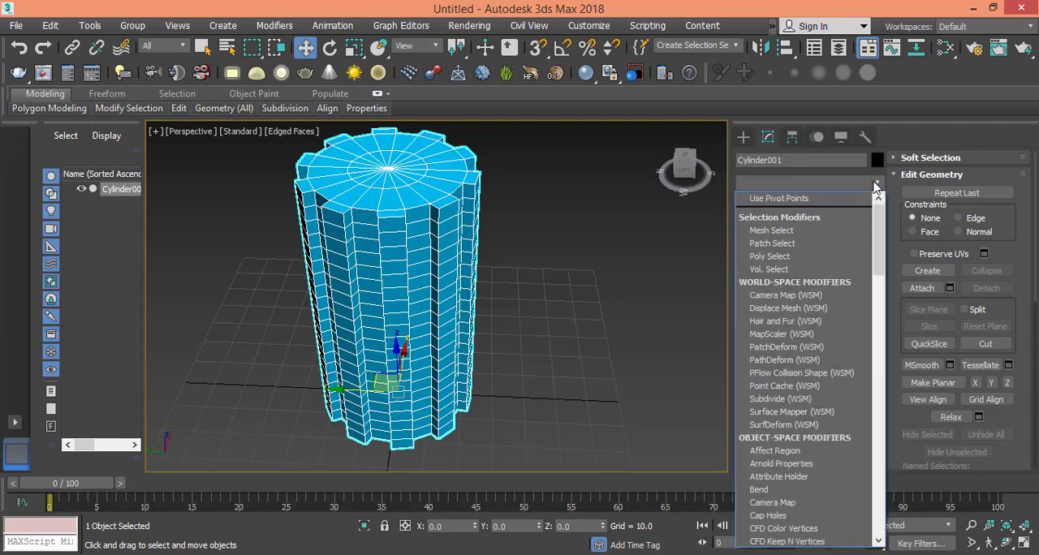
pyautogui.scroll(-20, 816, 382)
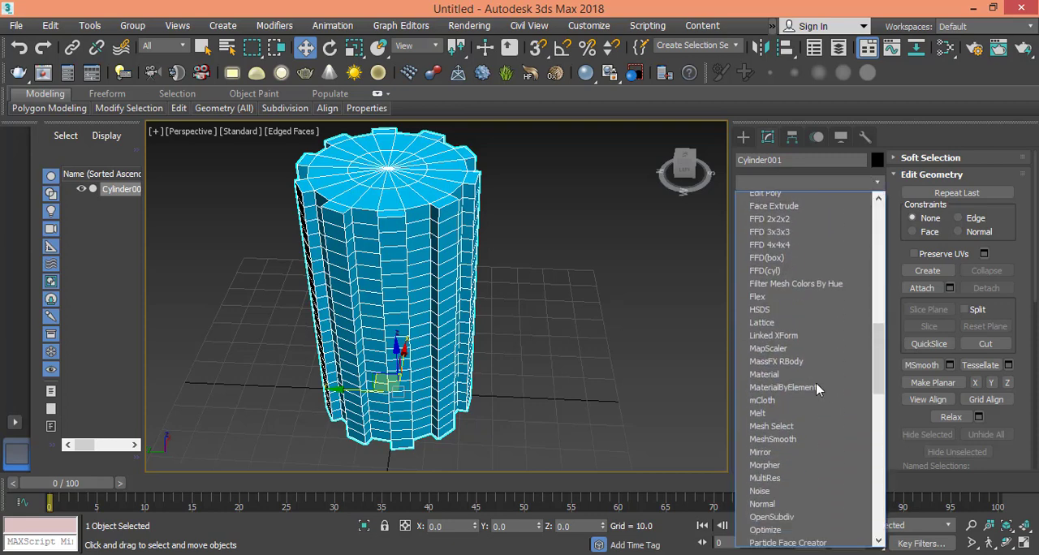
pyautogui.scroll(-6, 816, 390)
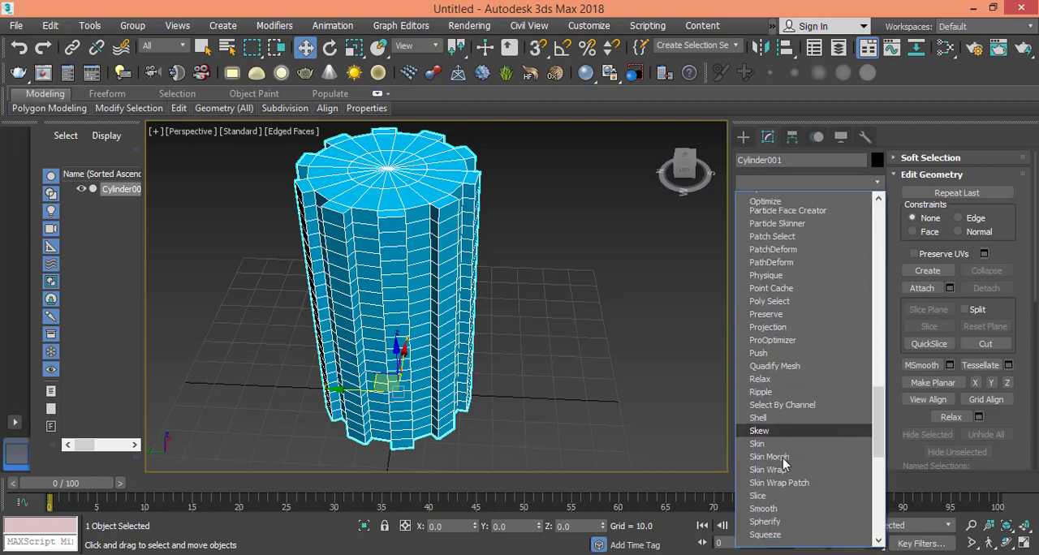
pyautogui.scroll(-3, 794, 479)
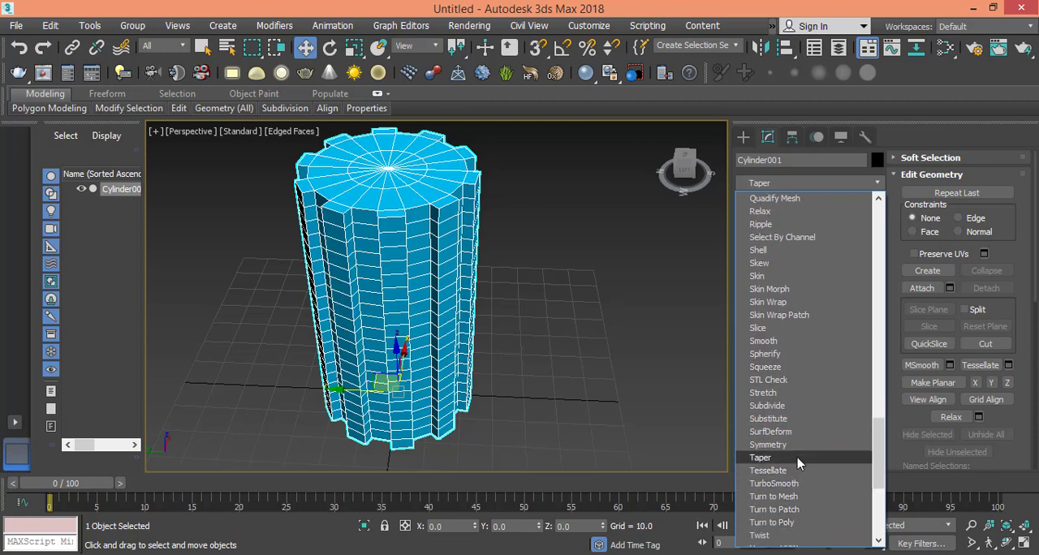
pyautogui.click(796, 458)
pyautogui.keyDown('alt'); pyautogui.moveTo(541, 324); pyautogui.dragTo(536, 305, button='middle'); pyautogui.keyUp('alt')
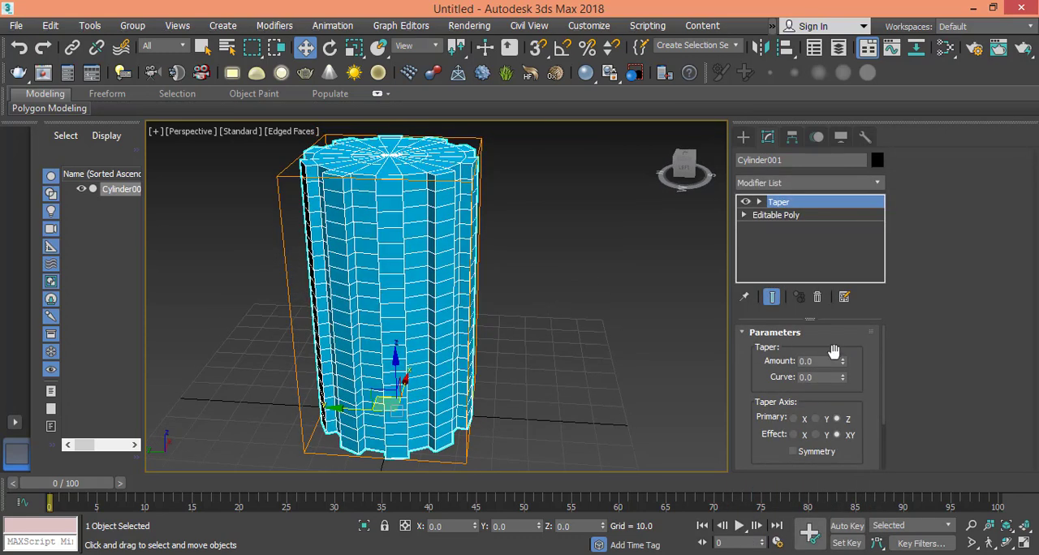
pyautogui.moveTo(845, 361); pyautogui.dragTo(836, 408)
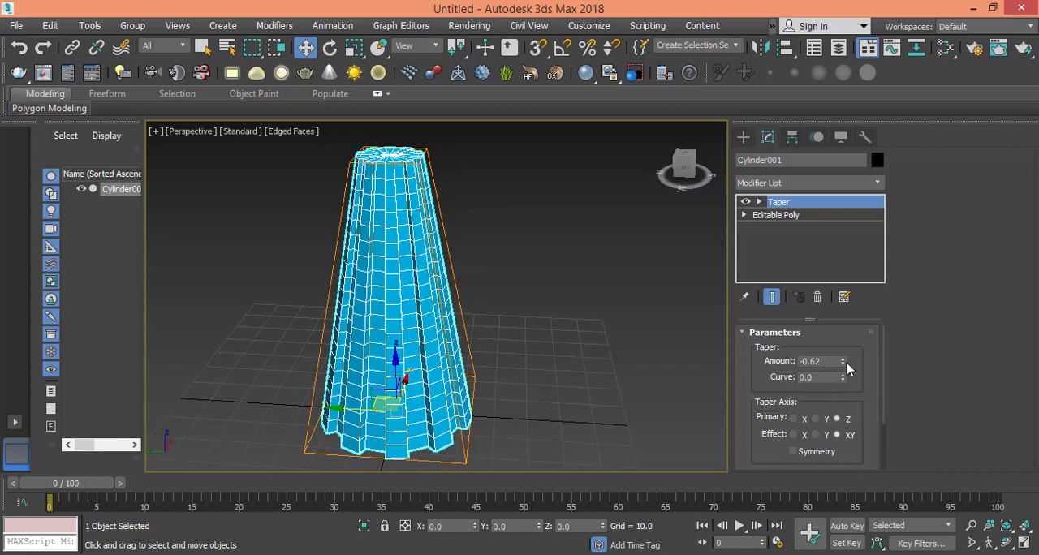
pyautogui.moveTo(844, 365); pyautogui.dragTo(843, 368)
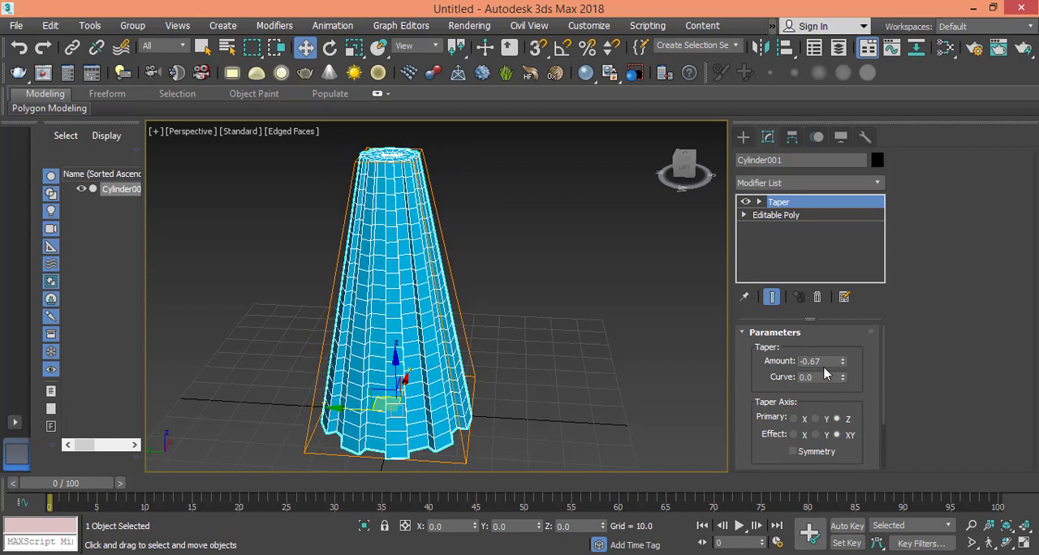
# - Set the Taper modifier's Amount to -0.6 and raise its Curve to 2.47 to bulge the cylinder's sides
pyautogui.doubleClick(823, 363)
pyautogui.press('Return')
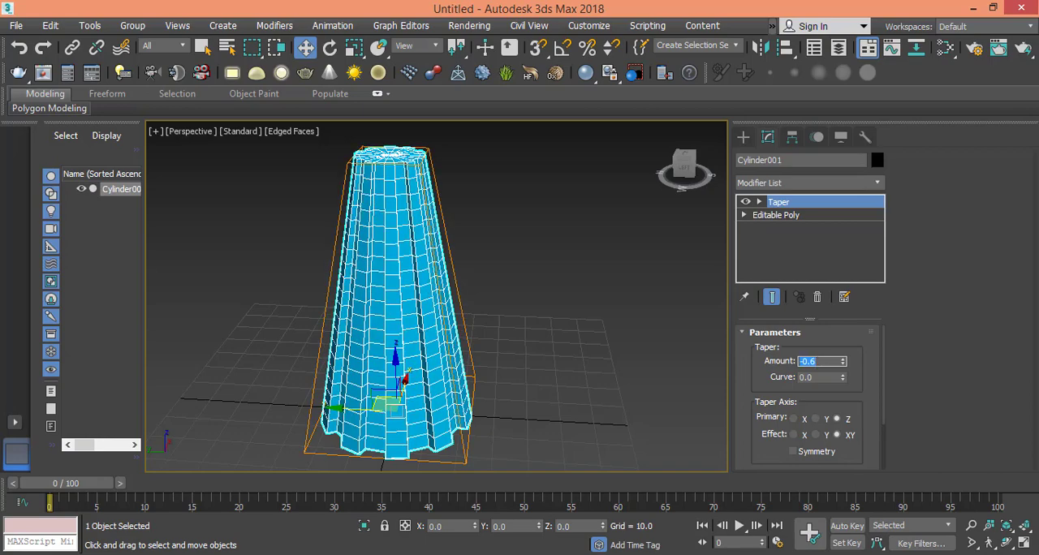
pyautogui.moveTo(843, 377); pyautogui.dragTo(939, 195)
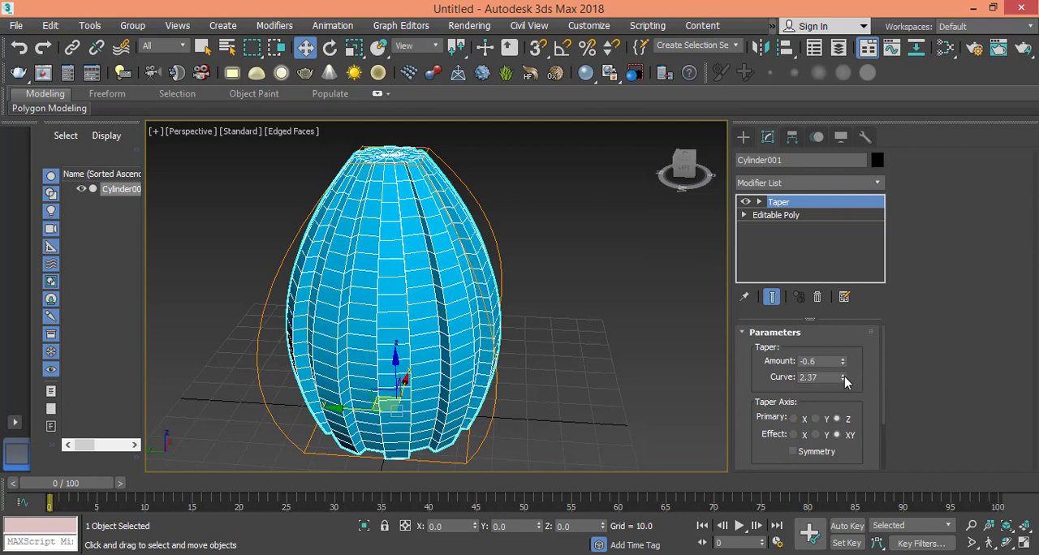
pyautogui.moveTo(844, 379); pyautogui.dragTo(844, 372)
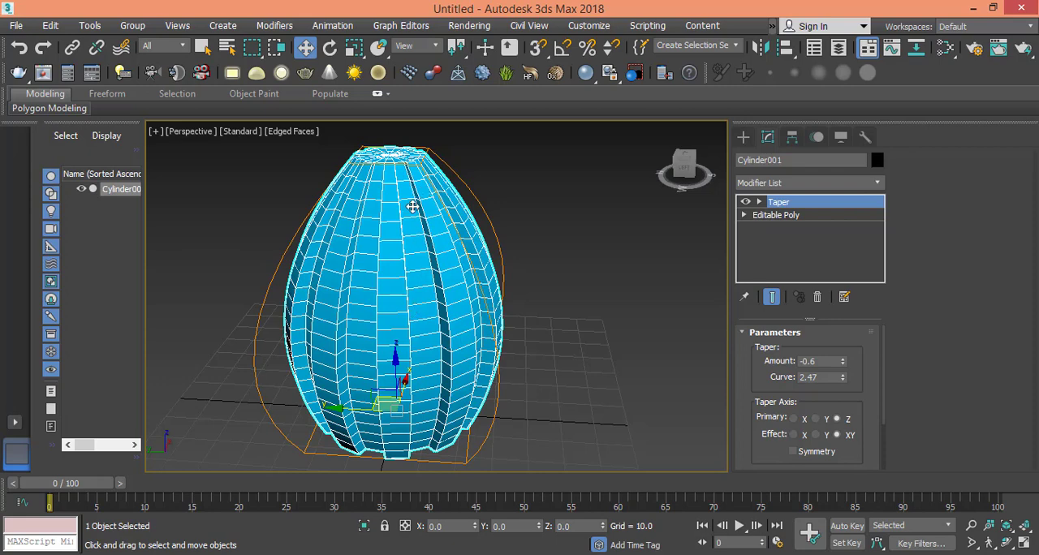
# - Turn on Limit Effect for the Taper and set its Upper Limit to 62.017 and Lower Limit to 0
pyautogui.moveTo(865, 407); pyautogui.dragTo(871, 292)
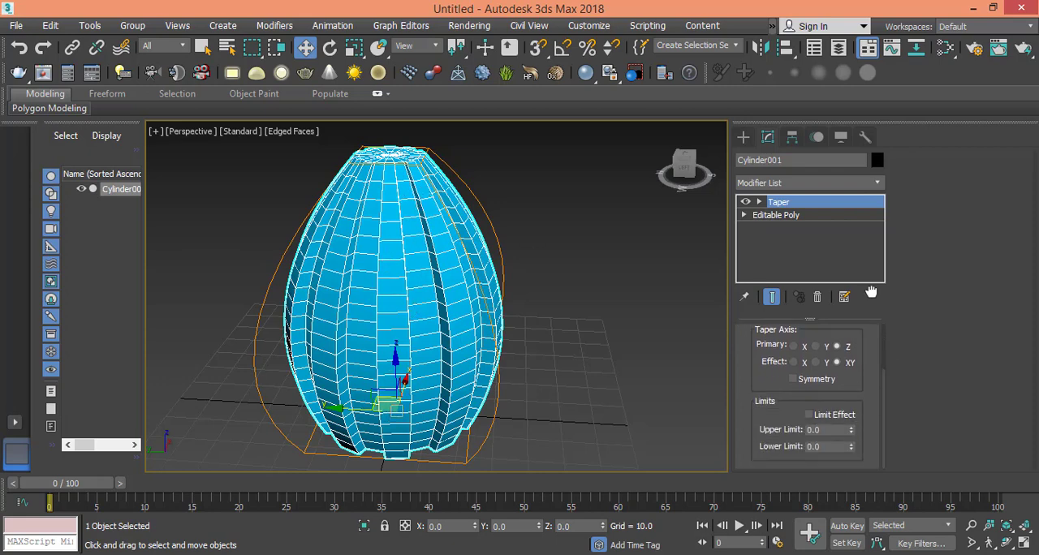
pyautogui.click(809, 415)
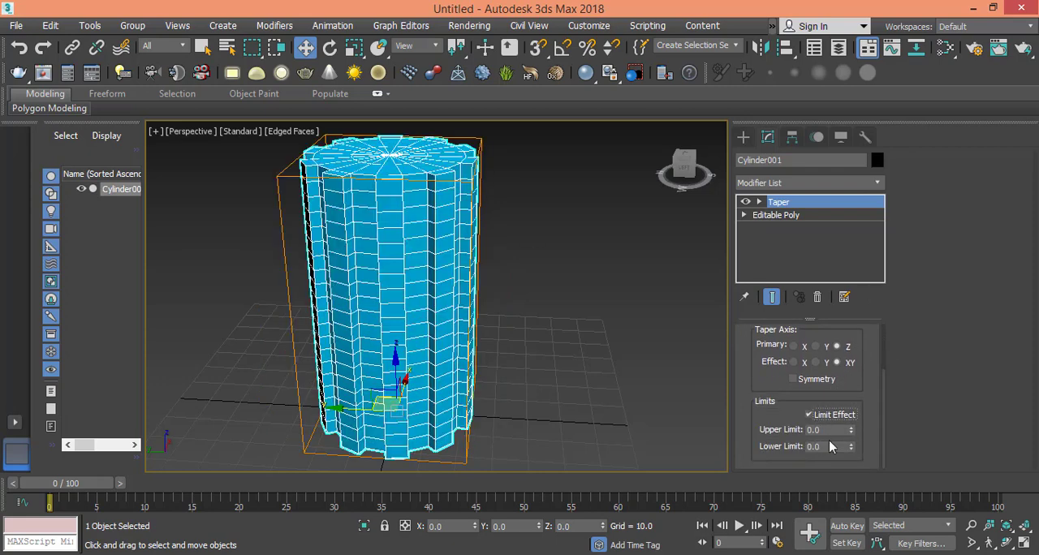
pyautogui.moveTo(852, 434); pyautogui.dragTo(875, 495)
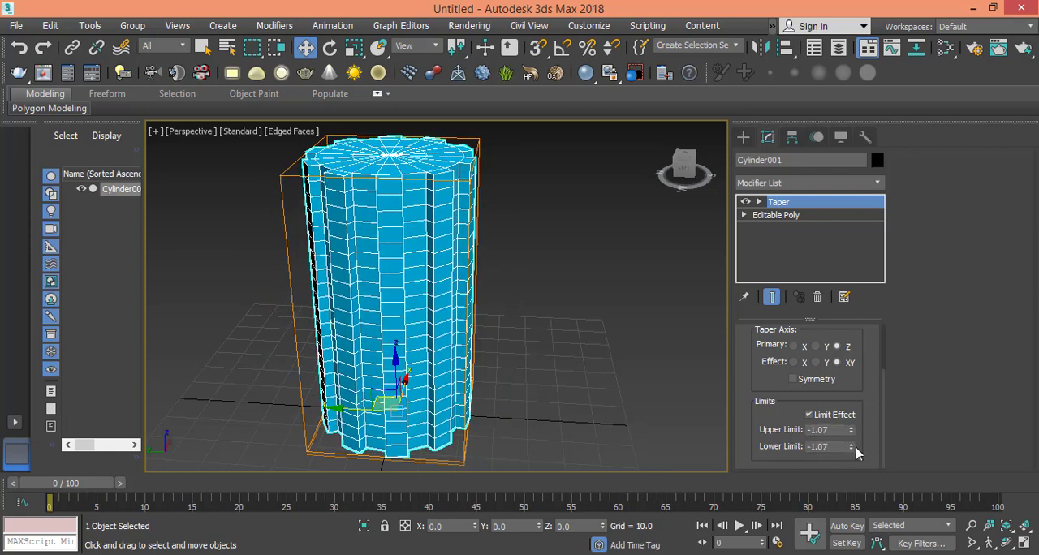
pyautogui.moveTo(852, 453); pyautogui.dragTo(93, 188)
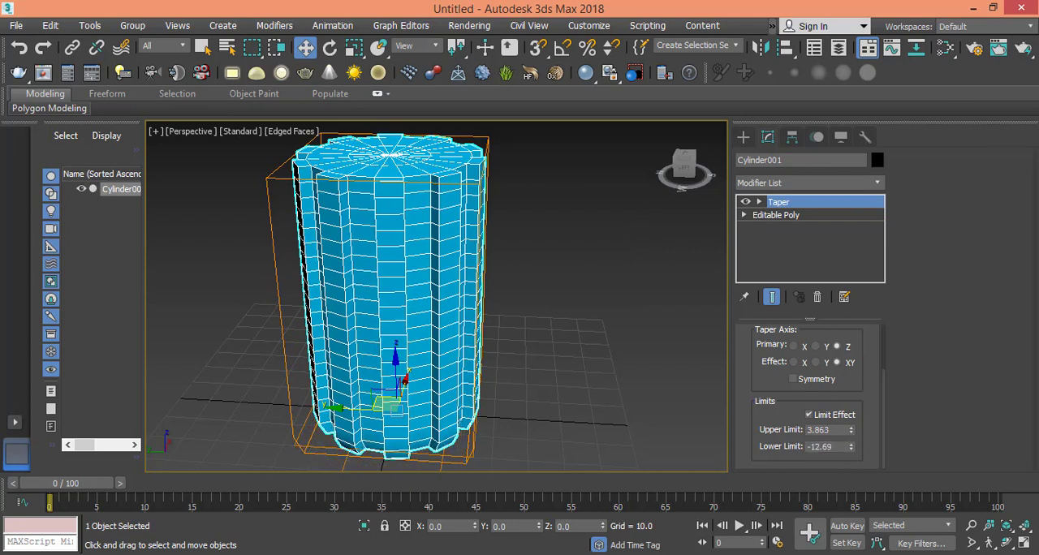
pyautogui.moveTo(851, 449); pyautogui.dragTo(151, 506)
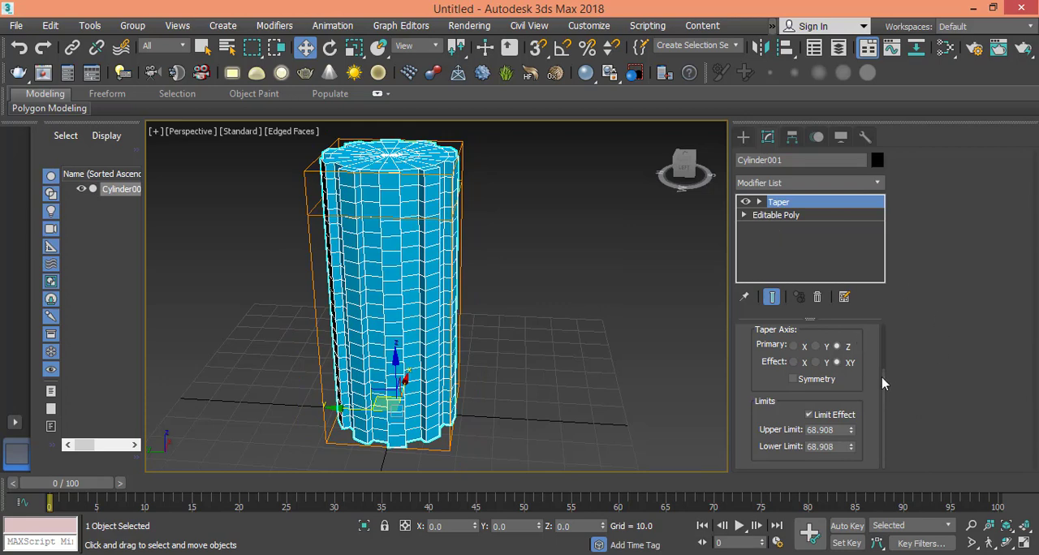
pyautogui.scroll(3, 883, 384)
pyautogui.scroll(-3, 858, 417)
pyautogui.moveTo(852, 432); pyautogui.dragTo(849, 453)
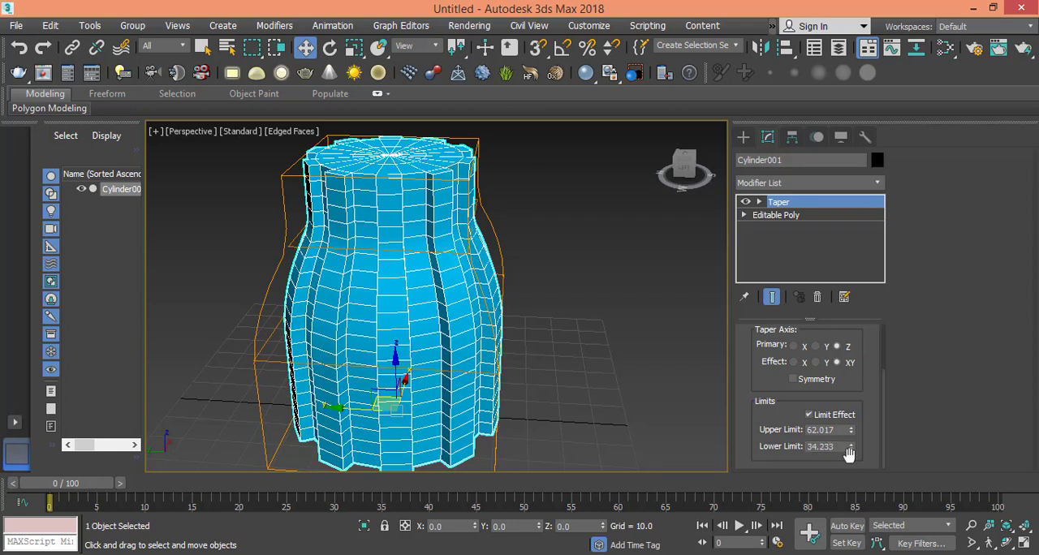
pyautogui.rightClick(851, 442)
pyautogui.click(852, 449)
pyautogui.rightClick(851, 449)
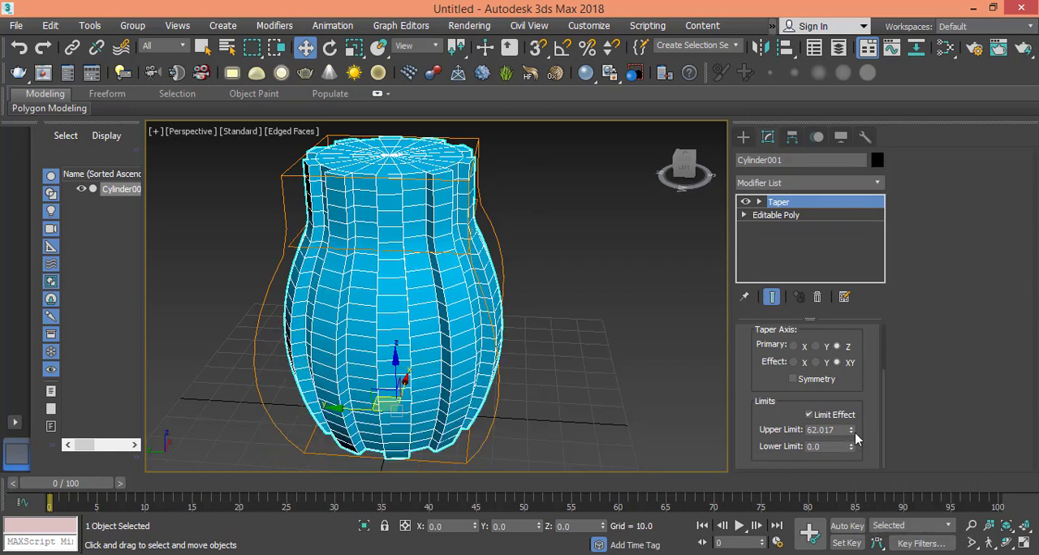
# - Lower the Taper's Upper Limit to 42.792 and increase its Curve to 2.9
pyautogui.moveTo(851, 431); pyautogui.dragTo(855, 453)
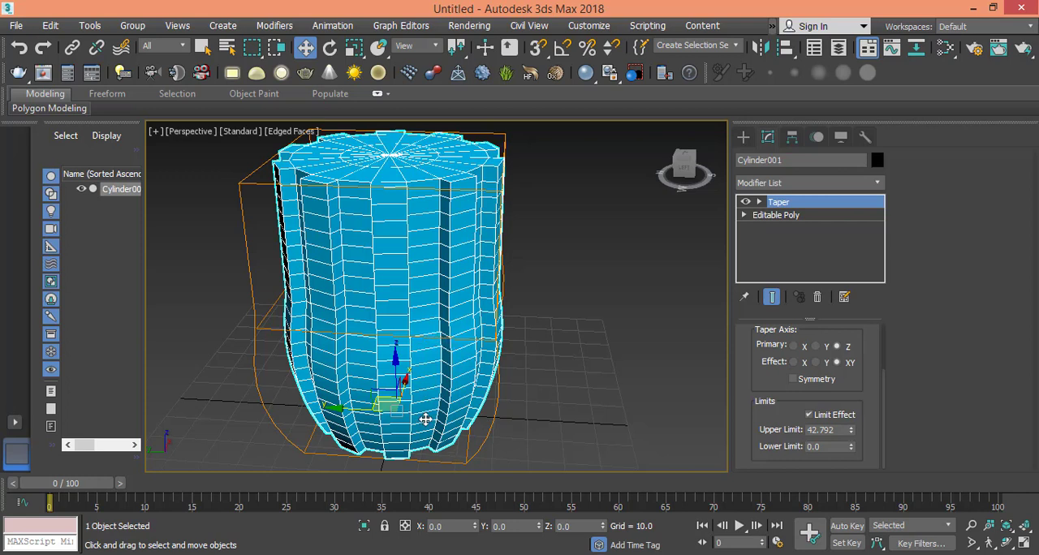
pyautogui.rightClick(737, 457)
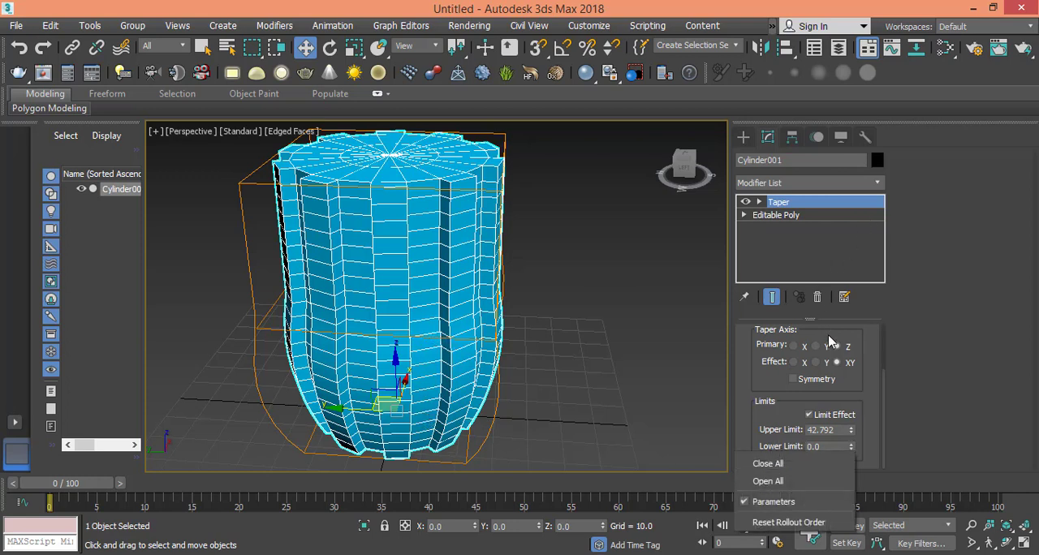
pyautogui.moveTo(850, 346); pyautogui.dragTo(852, 433)
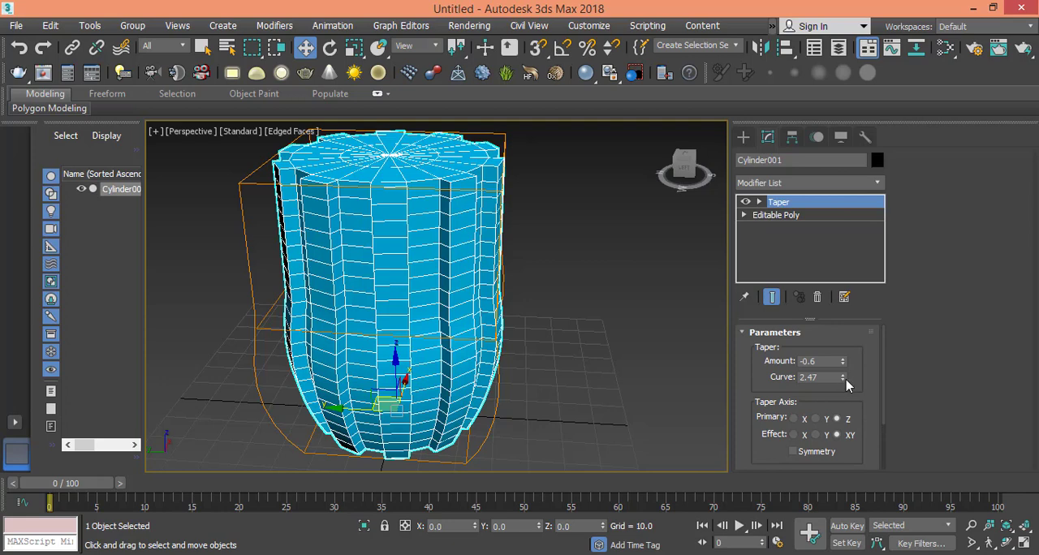
pyautogui.moveTo(842, 378); pyautogui.dragTo(839, 336)
# - Apply a second Taper modifier above the first and set its Amount to -0.89
pyautogui.click(832, 185)
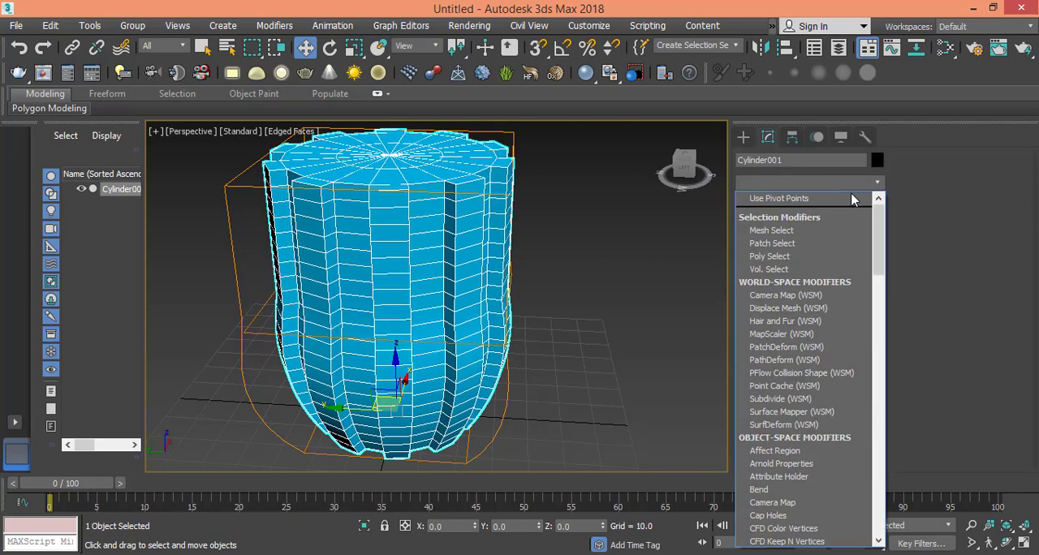
pyautogui.moveTo(878, 222); pyautogui.dragTo(887, 485)
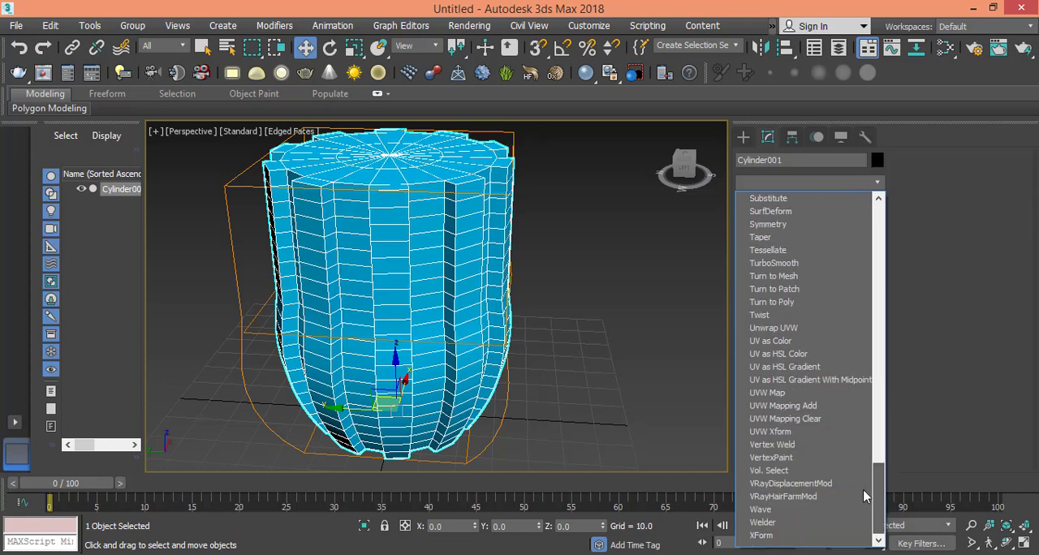
pyautogui.click(781, 238)
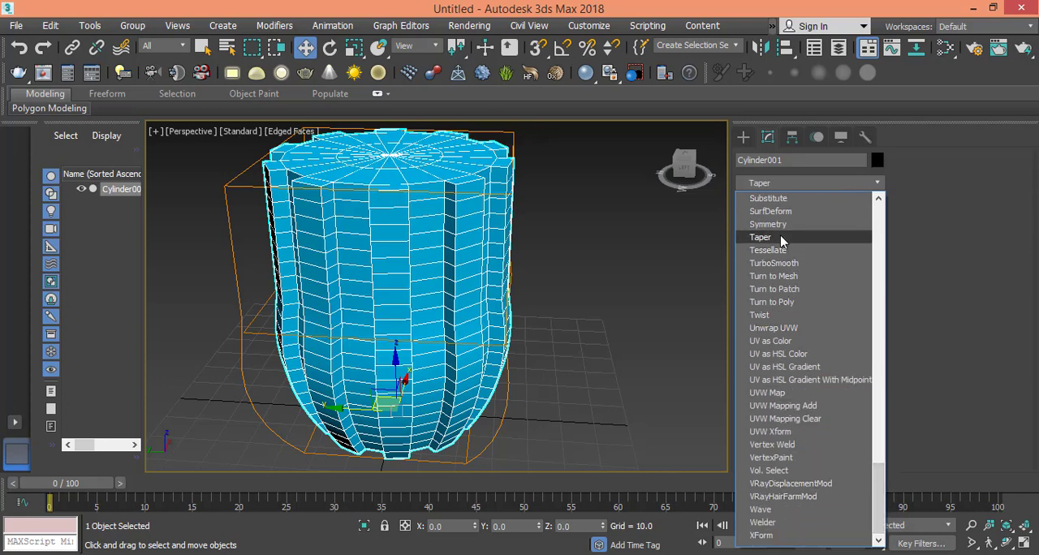
pyautogui.moveTo(844, 362); pyautogui.dragTo(860, 306)
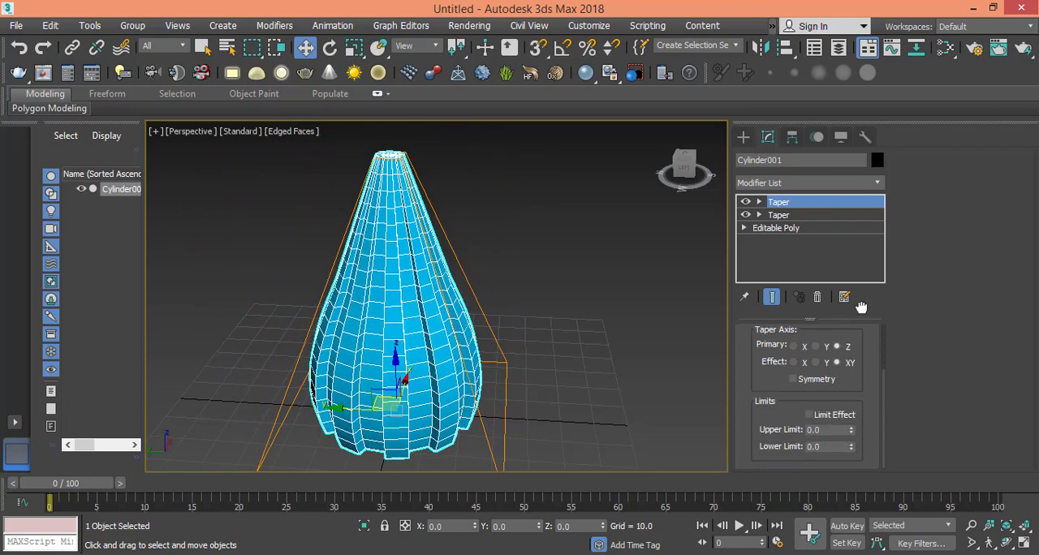
# - Turn on Limit Effect for the second Taper, with an Upper Limit of 69.562 and a Lower Limit of 0
pyautogui.click(809, 415)
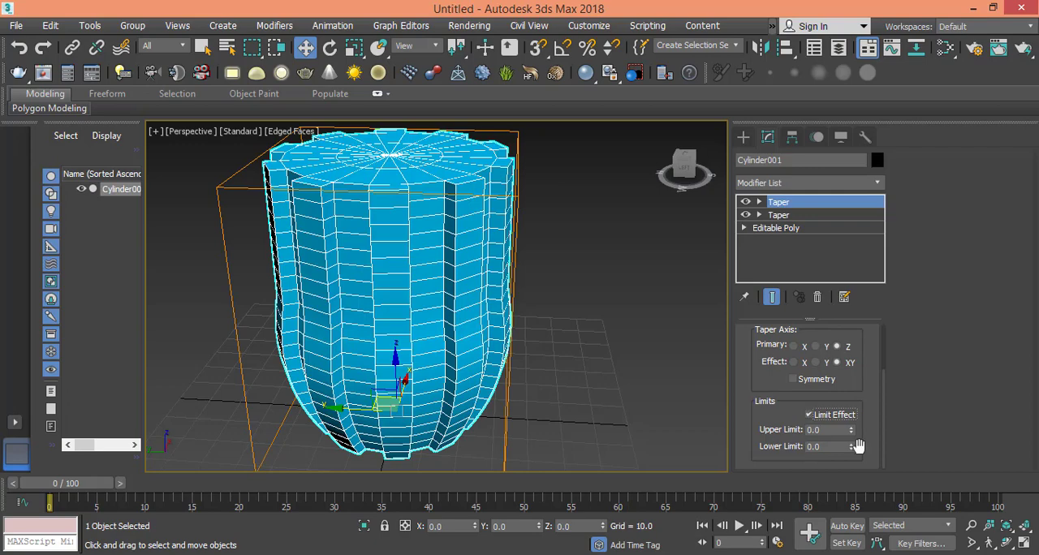
pyautogui.moveTo(850, 450); pyautogui.dragTo(190, 206)
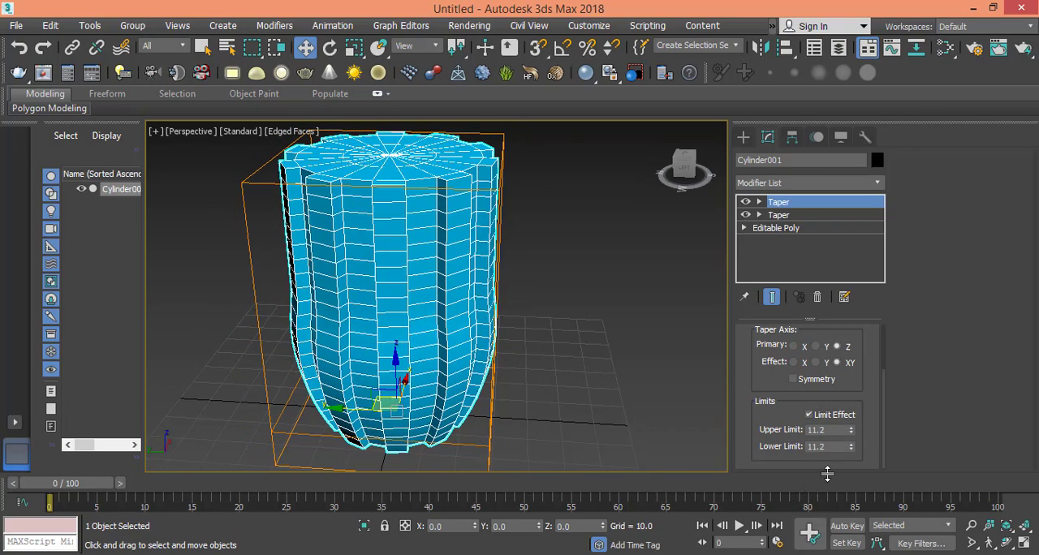
pyautogui.rightClick(851, 449)
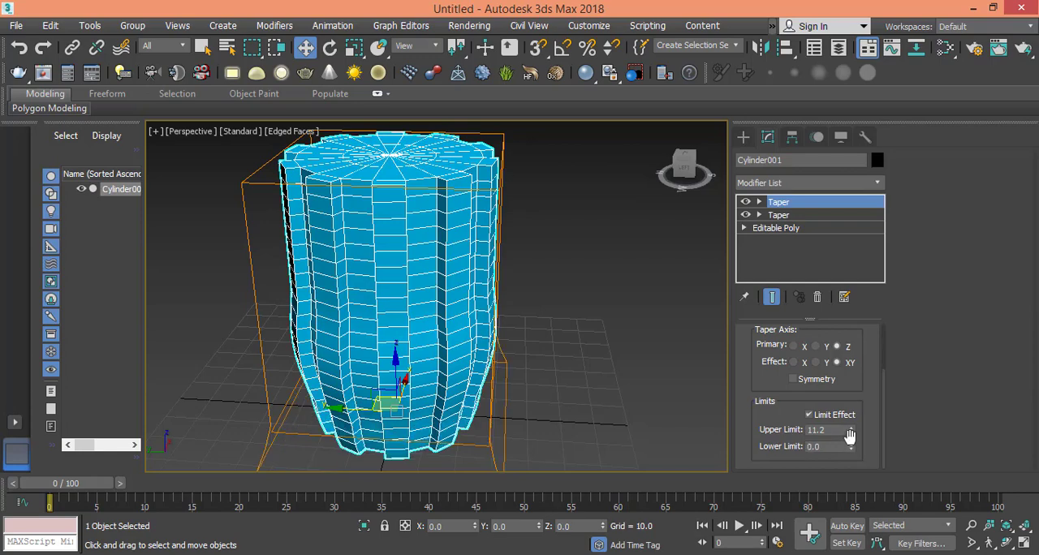
pyautogui.moveTo(850, 431); pyautogui.dragTo(967, 51)
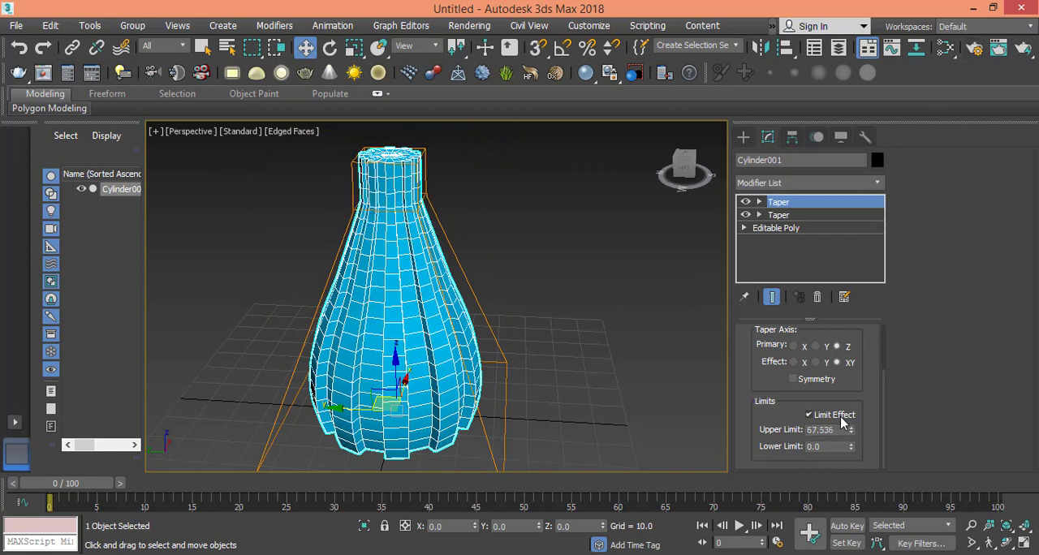
pyautogui.moveTo(851, 435)
pyautogui.mouseDown()
pyautogui.moveTo(852, 418)
pyautogui.moveTo(856, 443)
pyautogui.mouseUp()
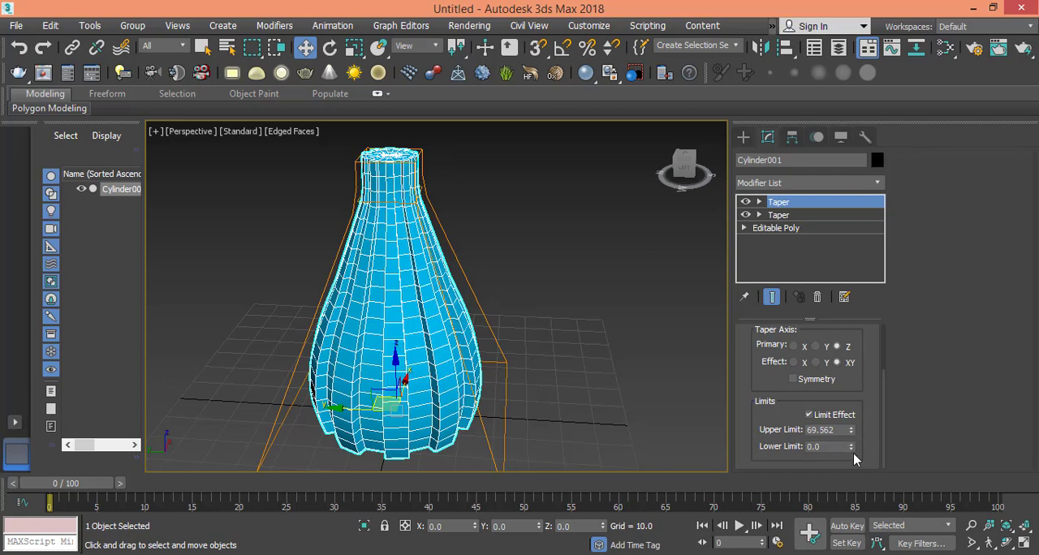
# - Set the second Taper's Amount to -1.08 and its Curve to 1.34 to round the vase body
pyautogui.moveTo(860, 361); pyautogui.dragTo(859, 439)
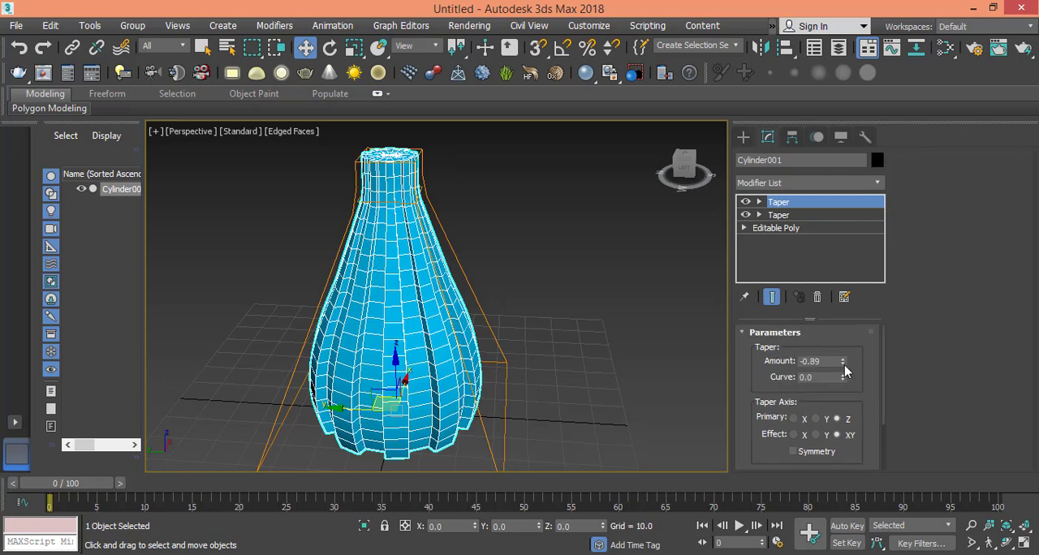
pyautogui.moveTo(844, 363); pyautogui.dragTo(890, 276)
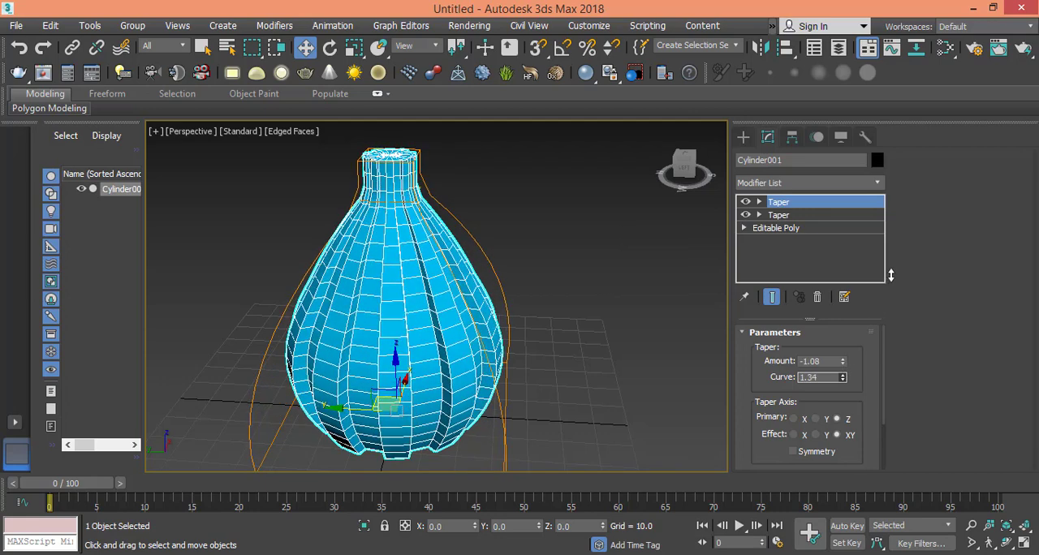
# - Adjust the first Taper to slim the vase body slightly, and set its Upper Limit to 59
pyautogui.click(777, 216)
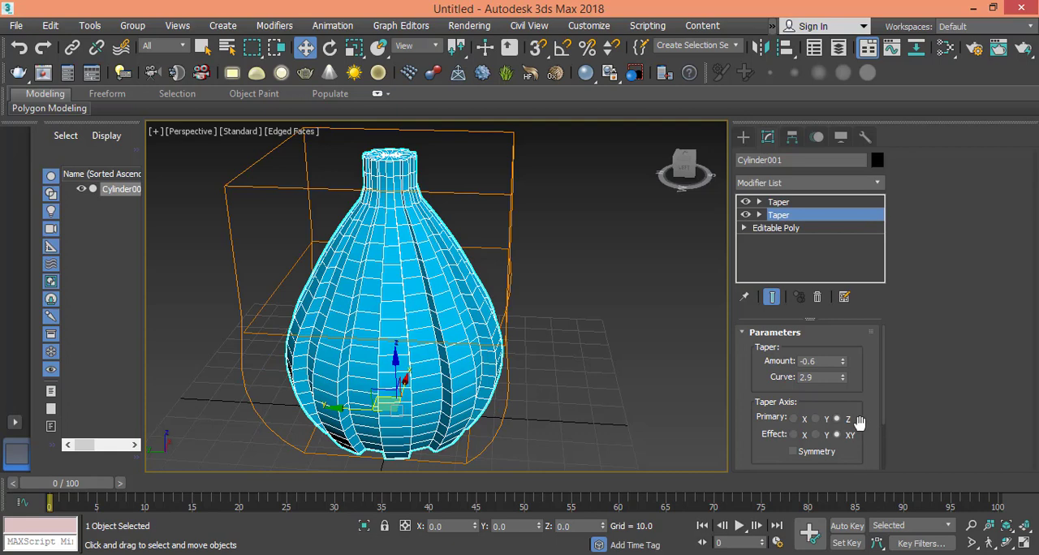
pyautogui.moveTo(844, 359); pyautogui.dragTo(873, 300)
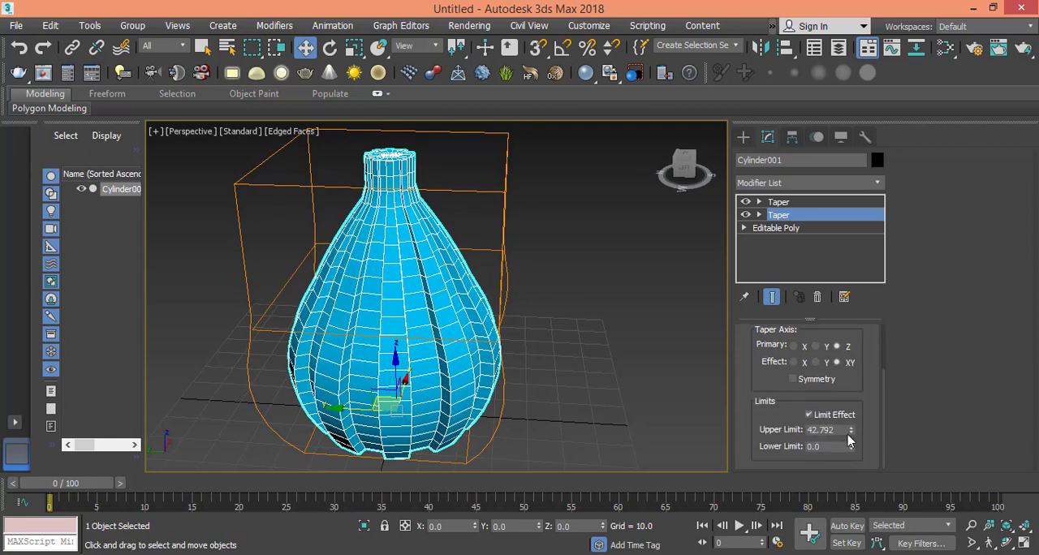
pyautogui.moveTo(850, 434); pyautogui.dragTo(862, 406)
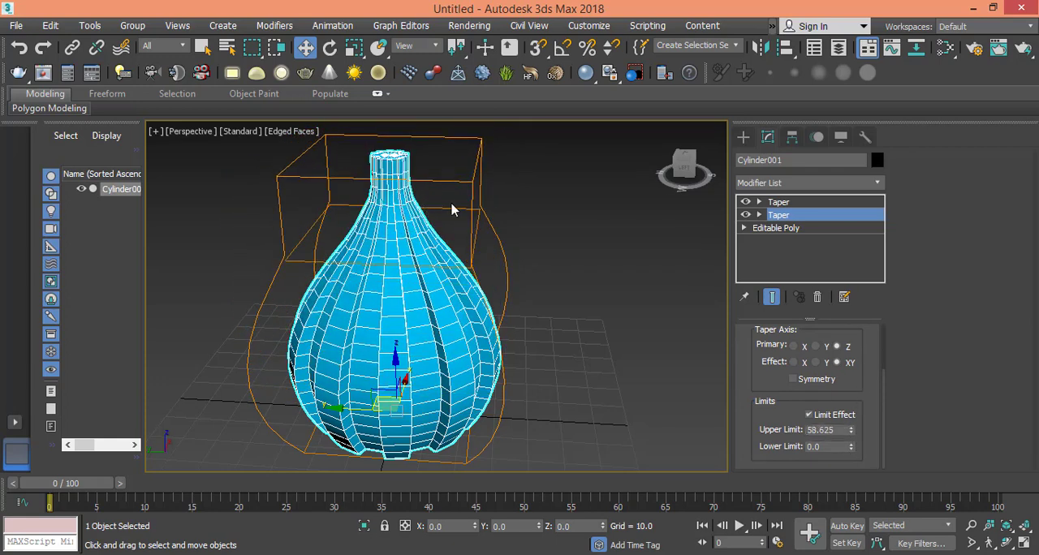
pyautogui.doubleClick(838, 431)
pyautogui.write('59')
pyautogui.press('Return')
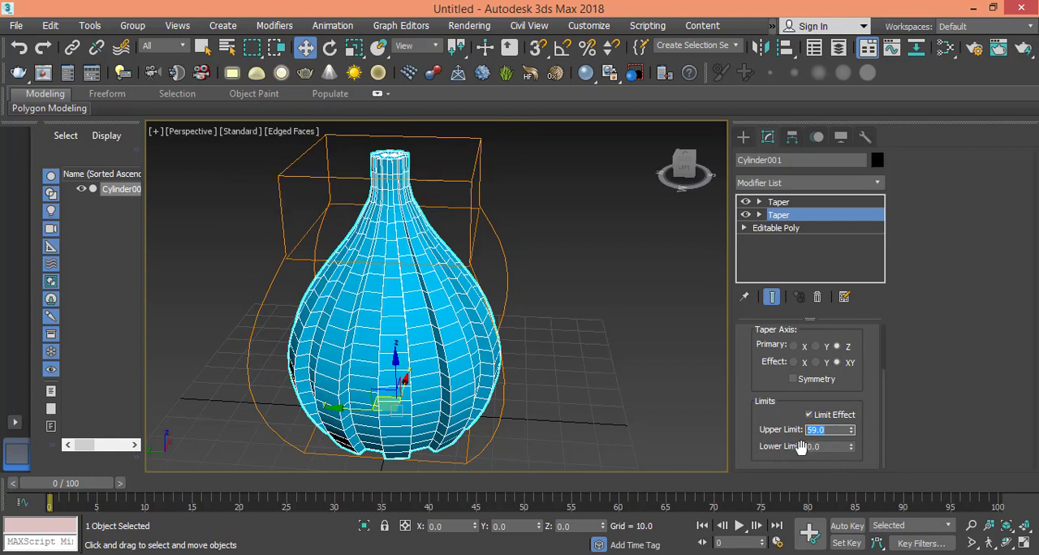
# - On the second Taper, lower the Upper Limit to 63 to lengthen the neck and set the Amount to -1.39
pyautogui.click(778, 202)
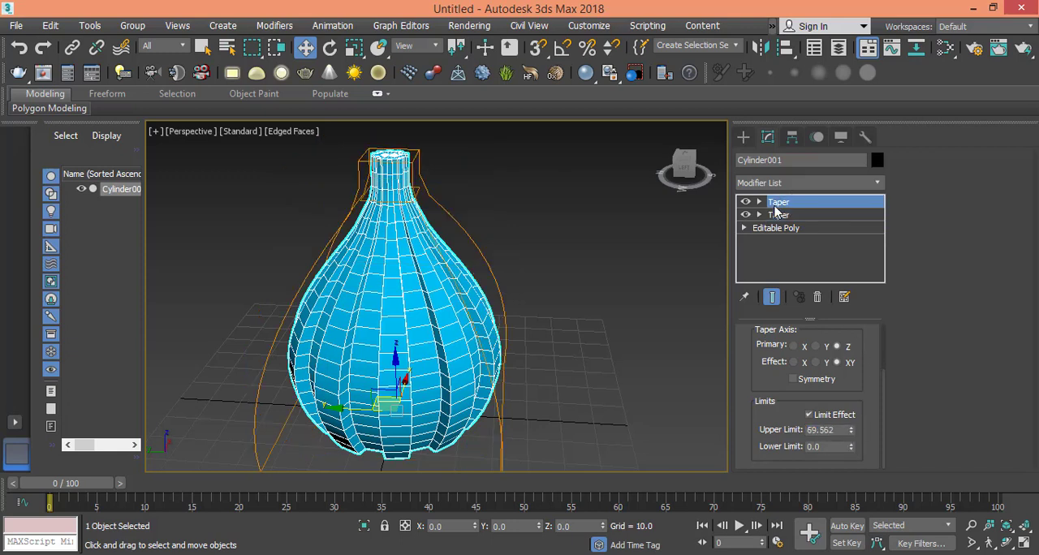
pyautogui.doubleClick(832, 430)
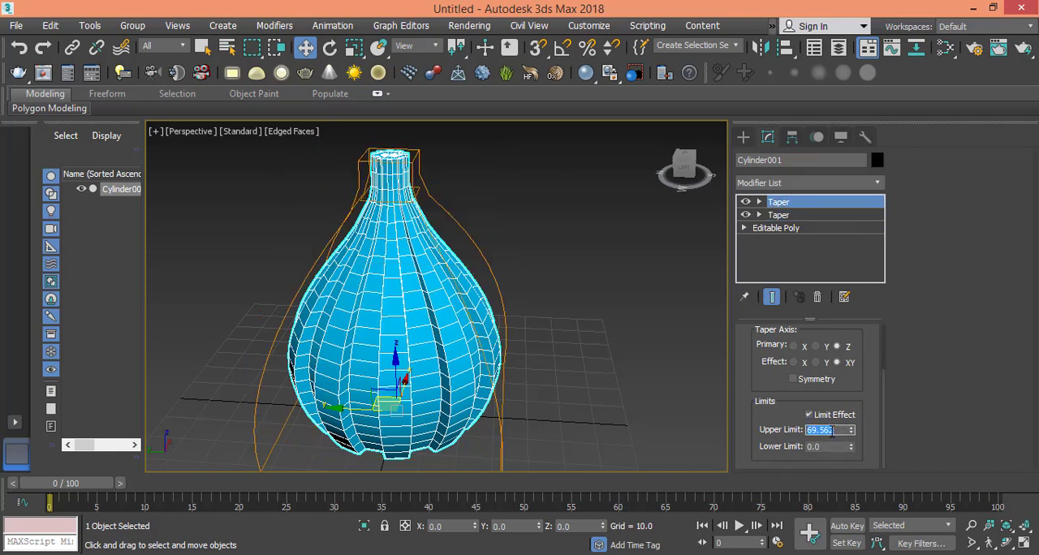
pyautogui.write('70')
pyautogui.press('Return')
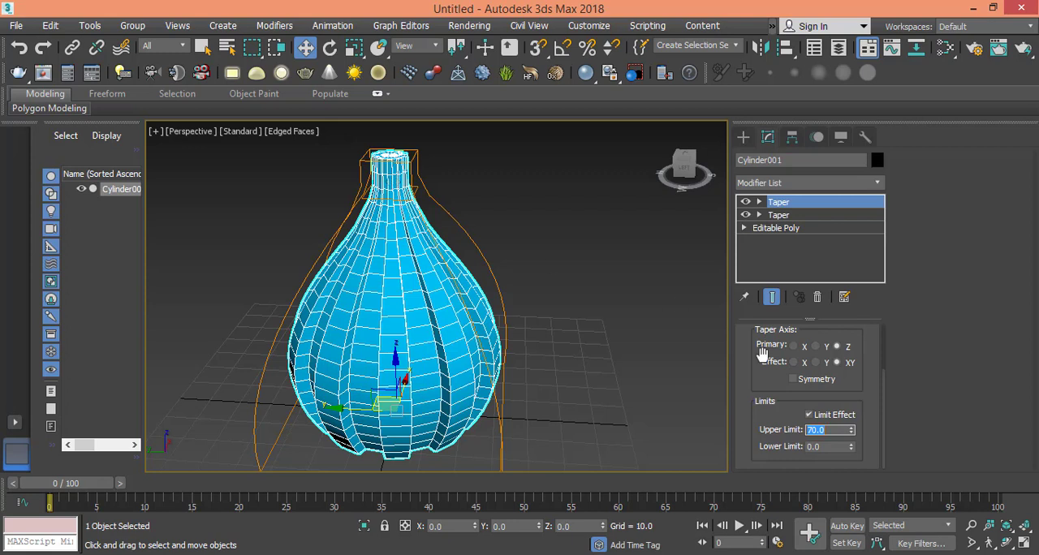
pyautogui.moveTo(851, 432); pyautogui.dragTo(852, 439)
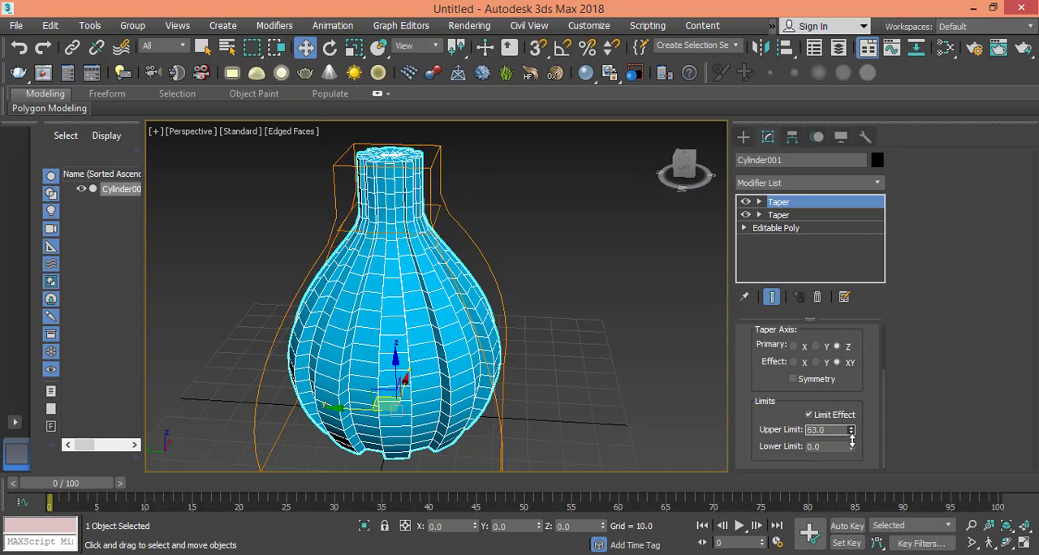
pyautogui.scroll(3, 879, 376)
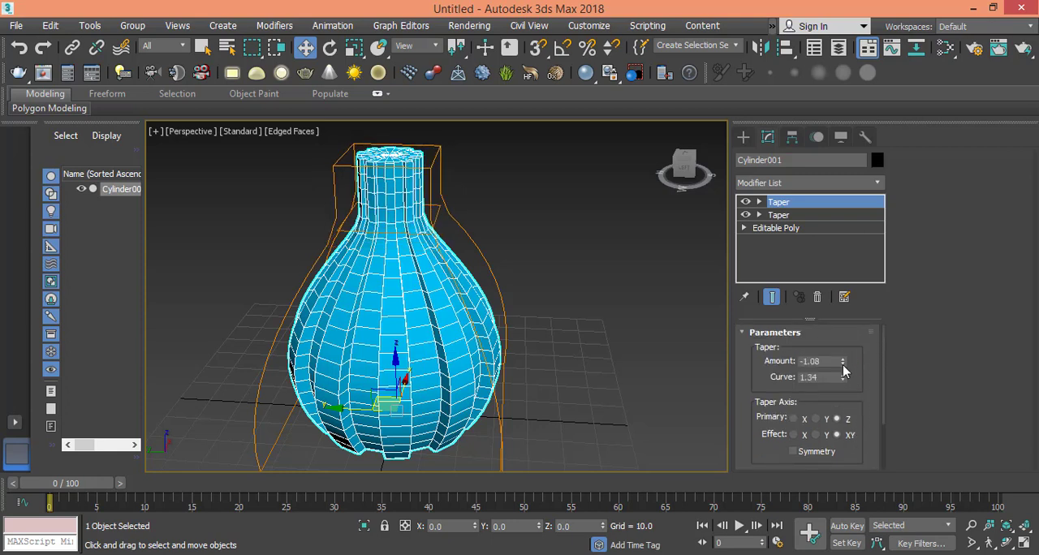
pyautogui.moveTo(843, 366); pyautogui.dragTo(843, 391)
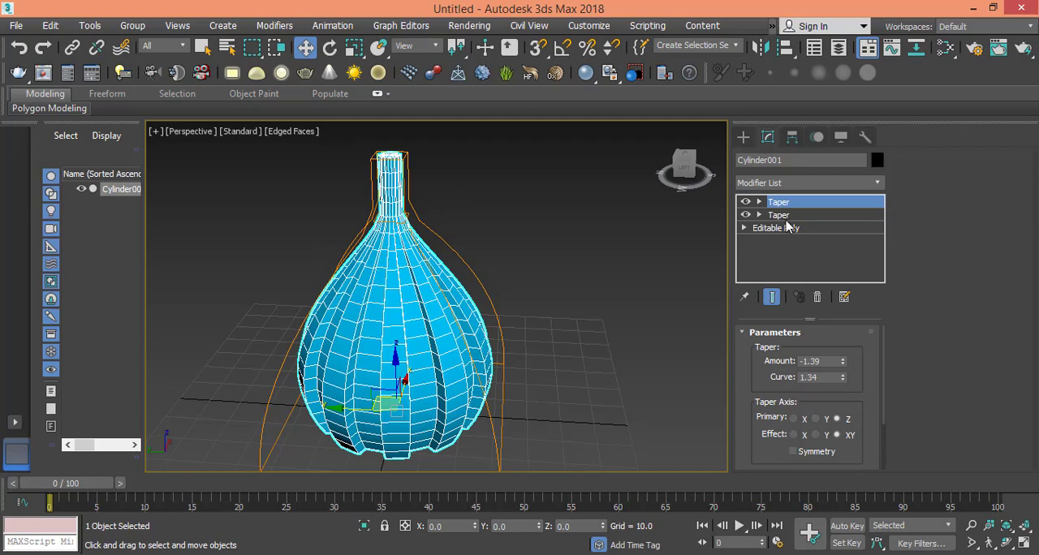
# - Add a Twist modifier to the vase and place it directly above Editable Poly, beneath both Taper modifiers
pyautogui.click(790, 183)
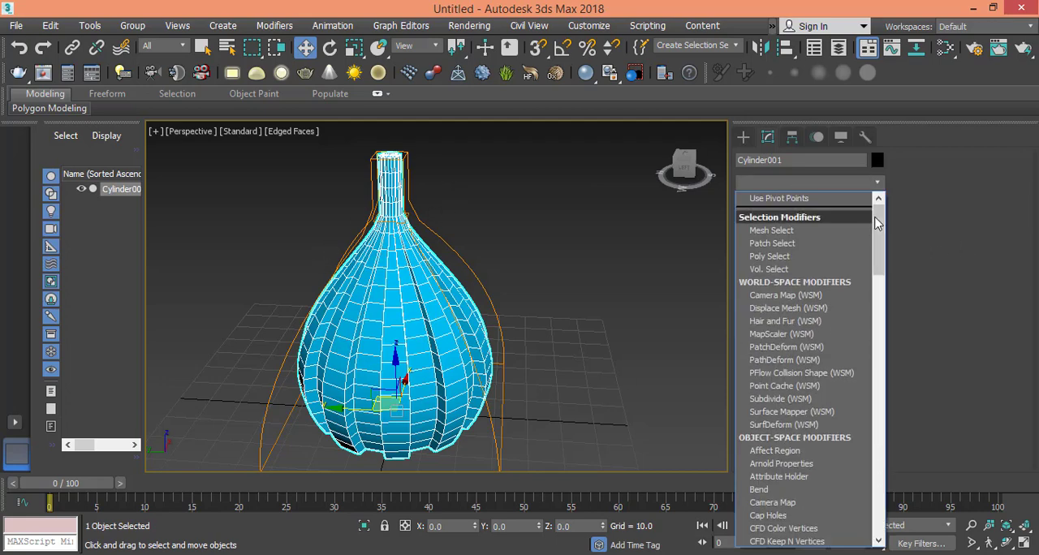
pyautogui.moveTo(878, 227); pyautogui.dragTo(885, 486)
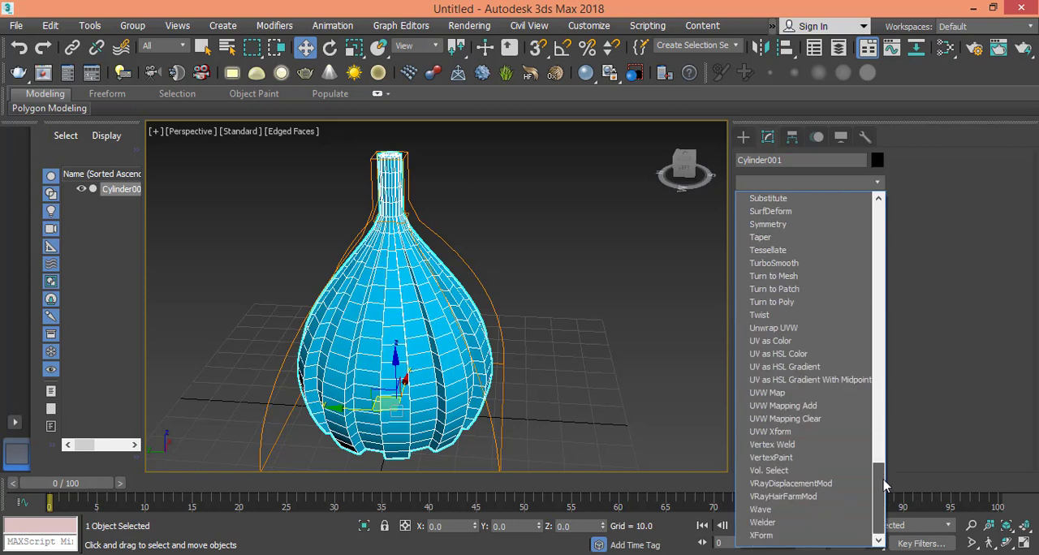
pyautogui.click(789, 315)
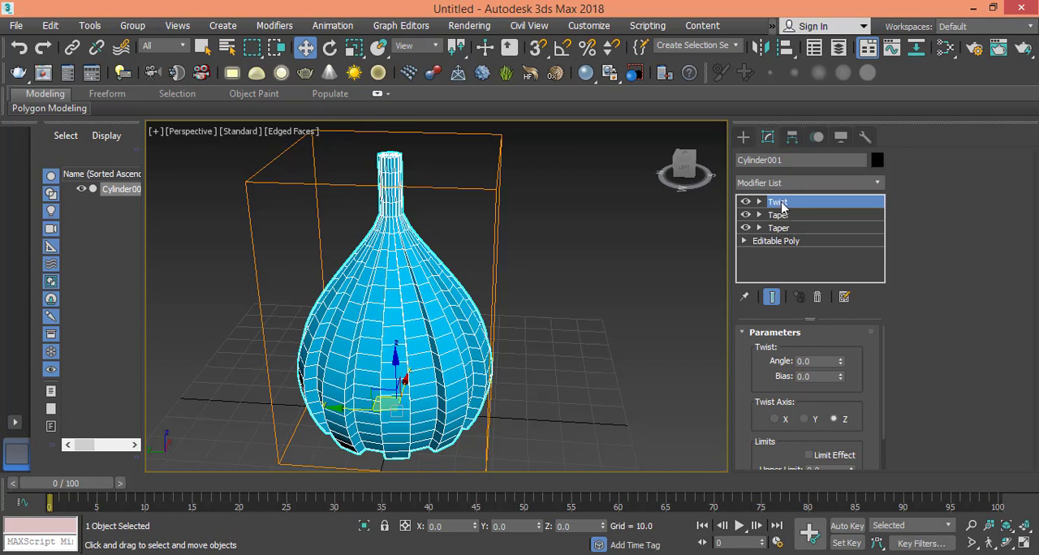
pyautogui.moveTo(781, 207); pyautogui.dragTo(777, 237)
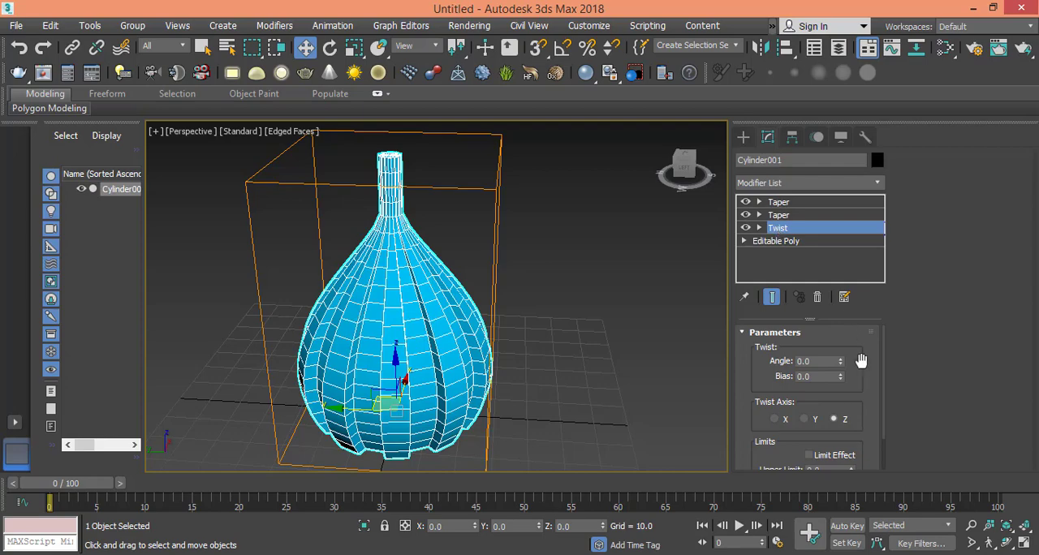
# - Twist the vase's ridges around the Z axis by setting the Twist Angle to 200
pyautogui.moveTo(841, 366); pyautogui.dragTo(50, 31)
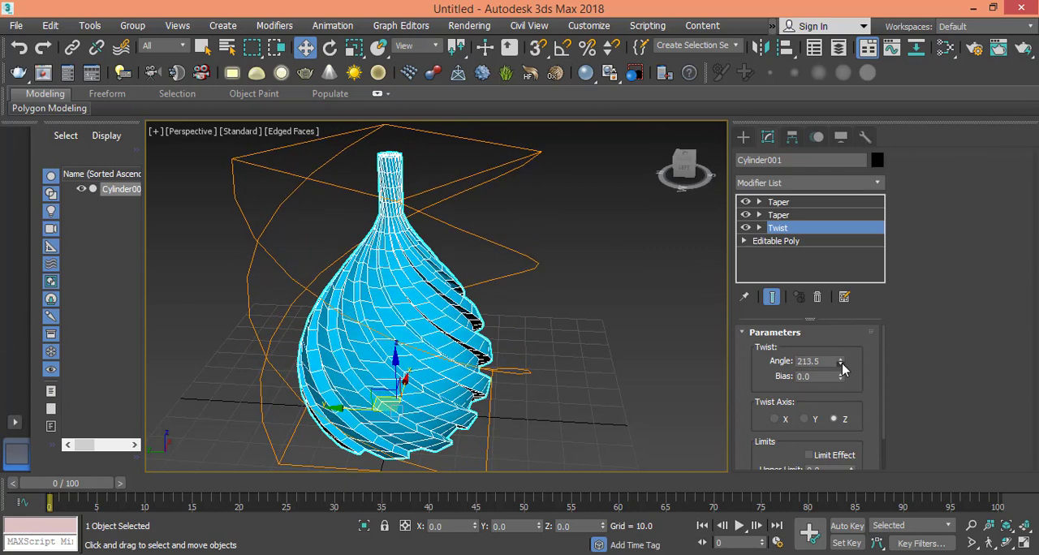
pyautogui.moveTo(841, 363); pyautogui.dragTo(843, 374)
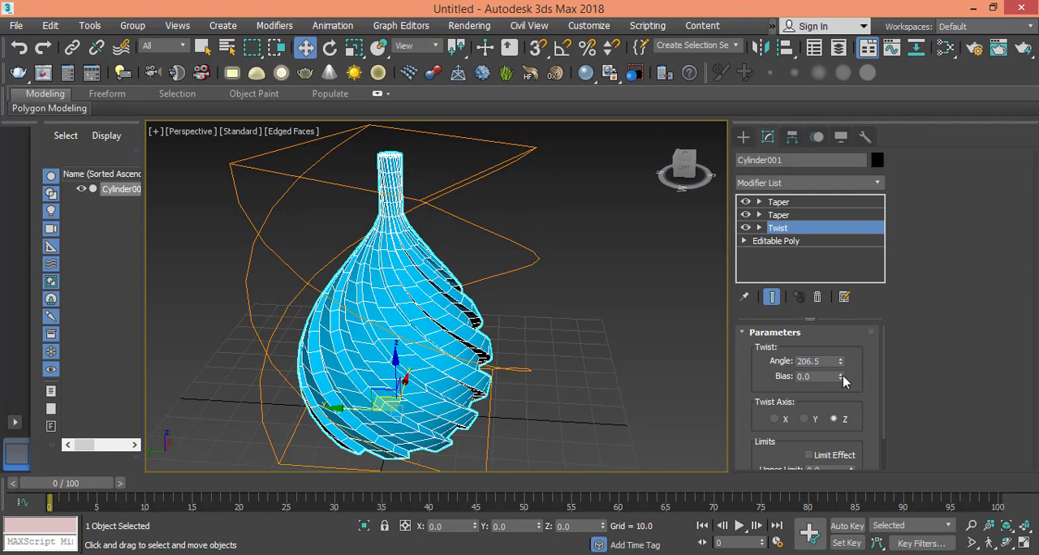
pyautogui.doubleClick(824, 364)
pyautogui.write('200')
pyautogui.press('Return')
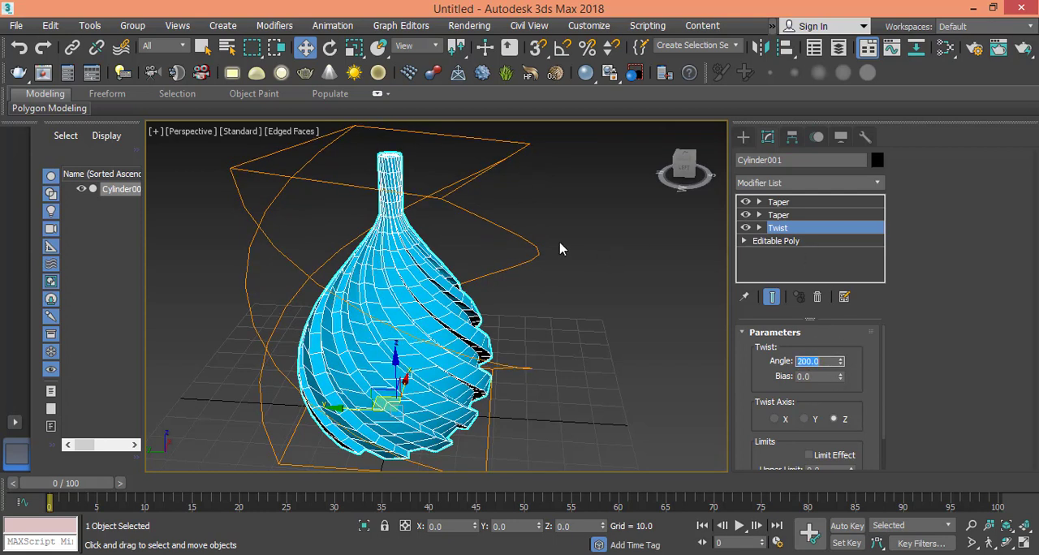
pyautogui.keyDown('alt'); pyautogui.moveTo(382, 314); pyautogui.dragTo(344, 322, button='middle'); pyautogui.keyUp('alt')
pyautogui.keyDown('alt'); pyautogui.moveTo(387, 355); pyautogui.dragTo(273, 319, button='middle'); pyautogui.keyUp('alt')
pyautogui.moveTo(399, 329); pyautogui.dragTo(402, 297, button='middle')
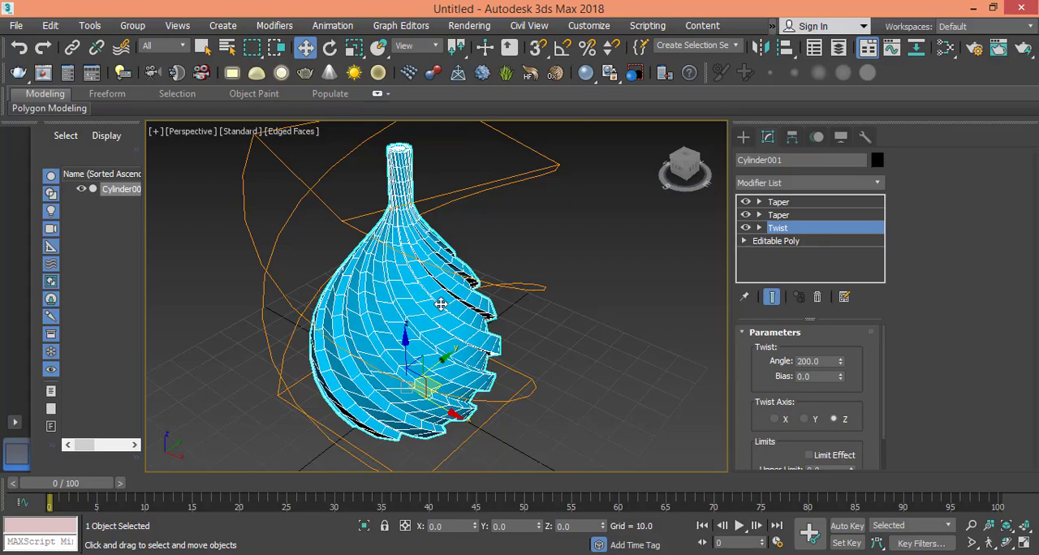
pyautogui.moveTo(440, 319)
pyautogui.keyDown('alt'); pyautogui.mouseDown(button='middle')
pyautogui.moveTo(460, 258)
pyautogui.moveTo(608, 285)
pyautogui.moveTo(478, 399)
pyautogui.moveTo(414, 332)
pyautogui.moveTo(506, 325)
pyautogui.moveTo(438, 341)
pyautogui.moveTo(420, 301)
pyautogui.moveTo(502, 307)
pyautogui.moveTo(439, 308)
pyautogui.mouseUp(button='middle'); pyautogui.keyUp('alt')
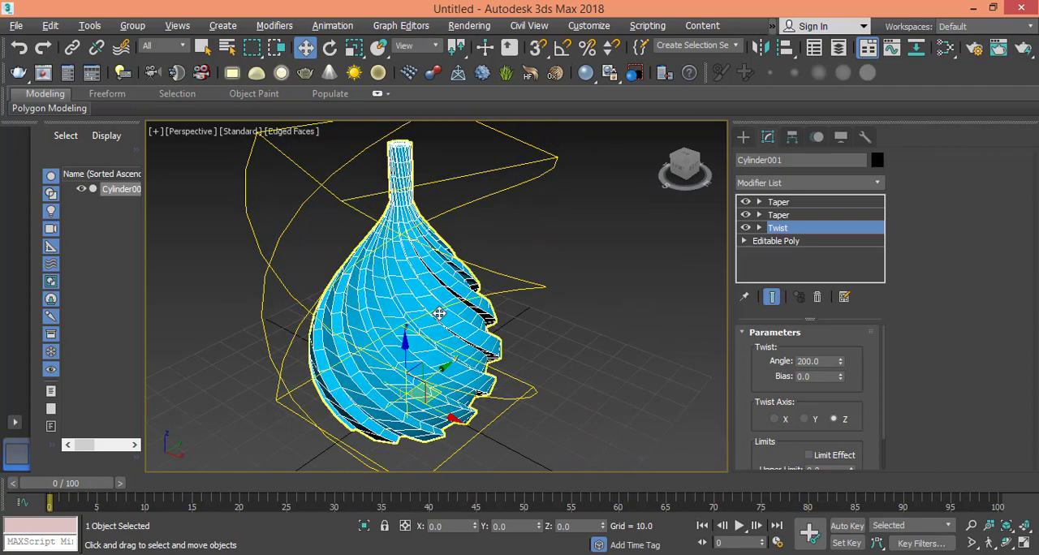